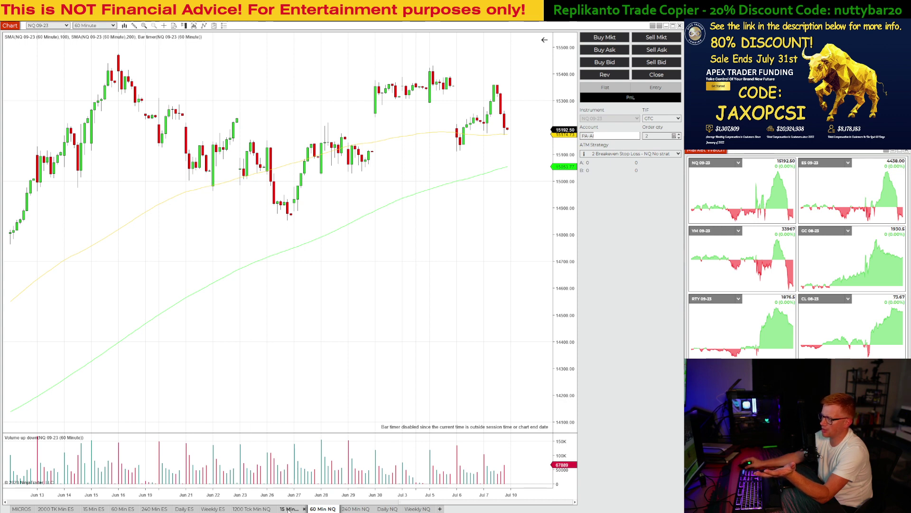
Compare the price action on the NQ 240-minute and 60-minute charts.
click(345, 510)
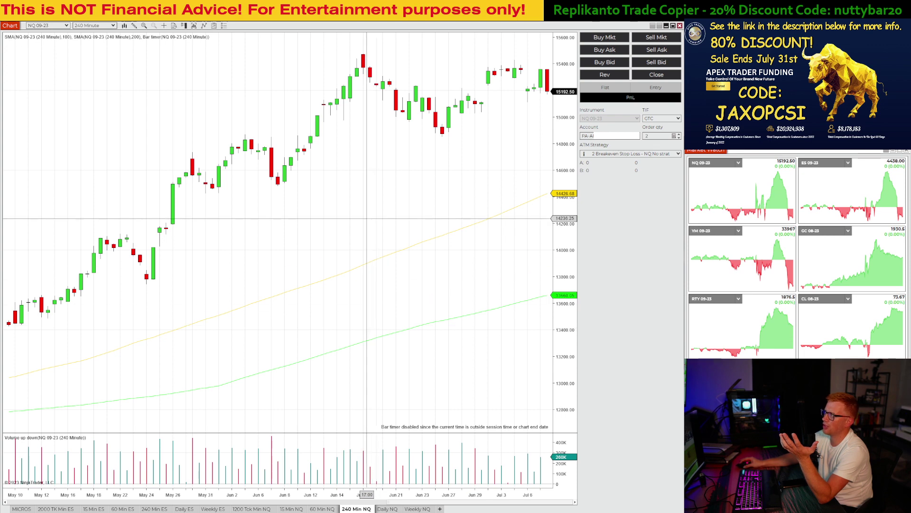
drag(367, 219, 328, 236)
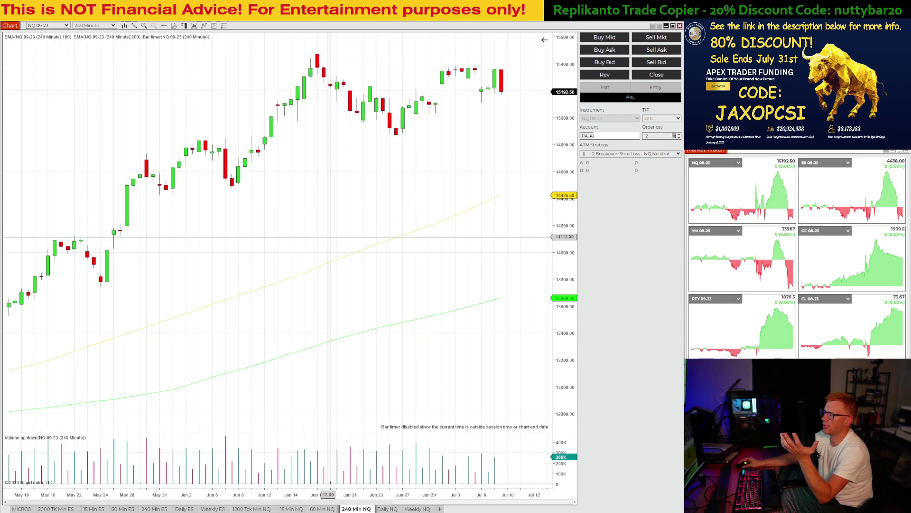
click(317, 509)
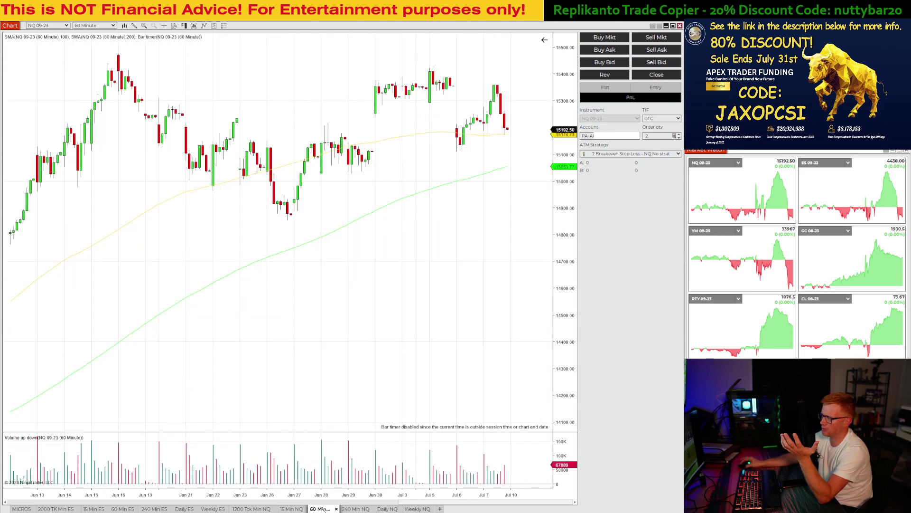
click(356, 509)
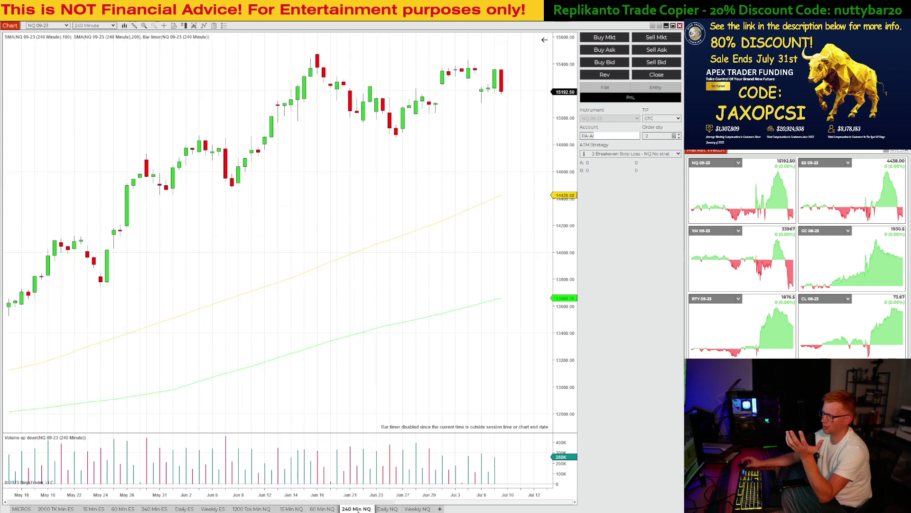
On the 60 Min NQ chart, draw a Region Highlight Y zone across the late-June low at about 14870.
click(323, 509)
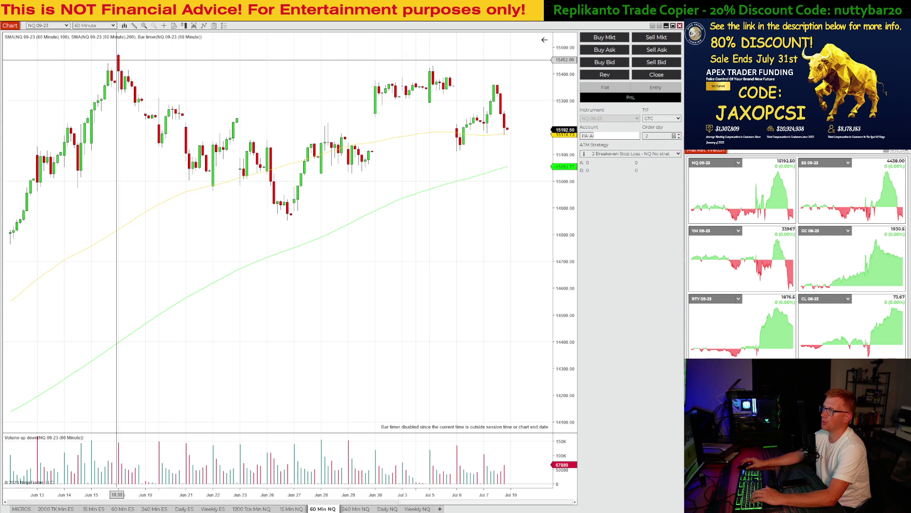
click(135, 26)
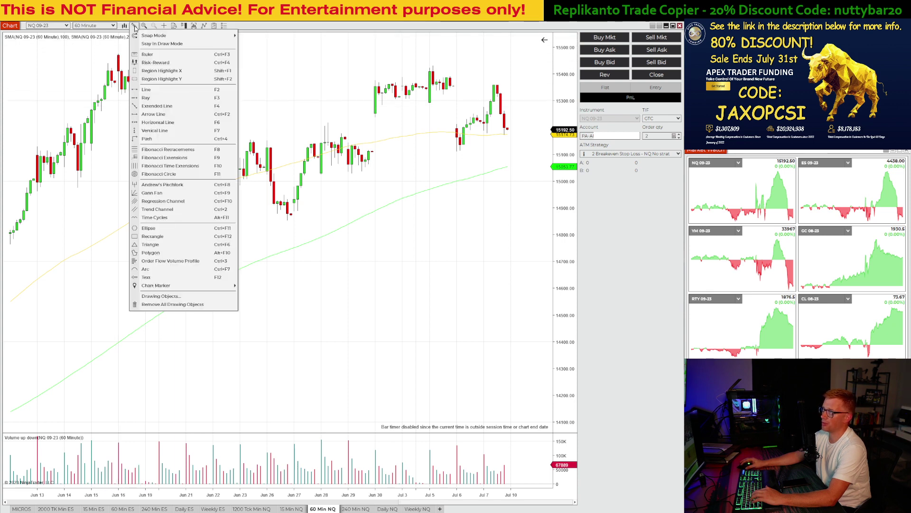
click(170, 80)
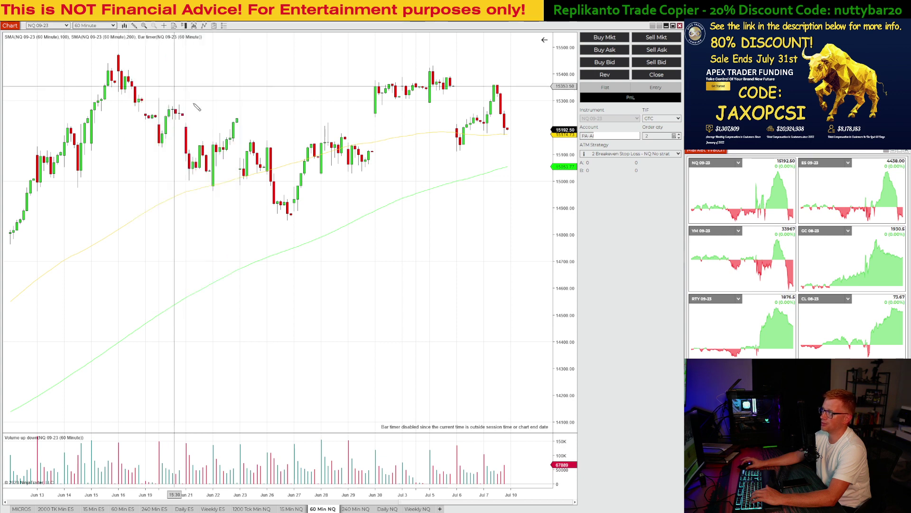
click(318, 215)
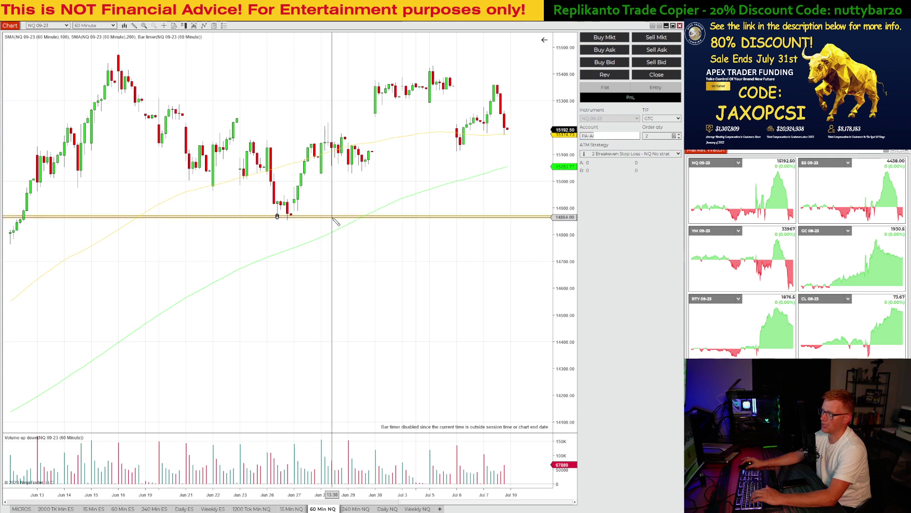
drag(332, 218, 297, 217)
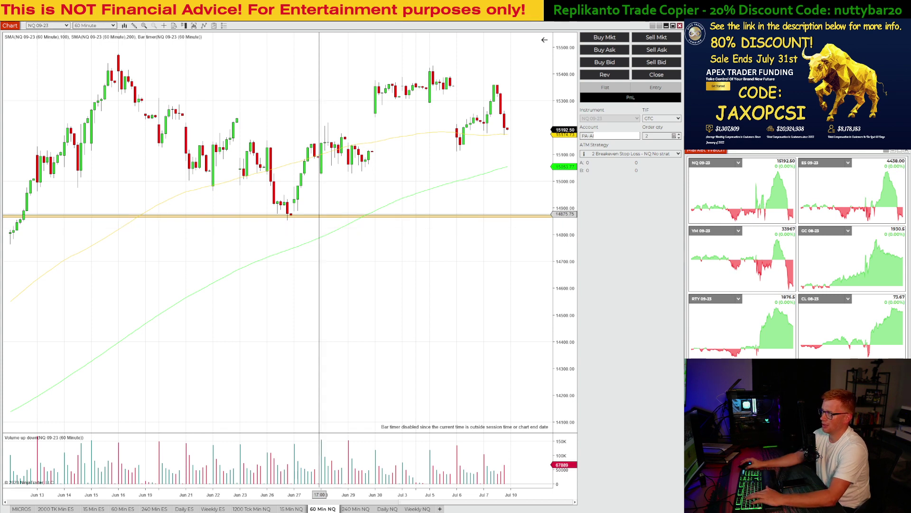
Move the highlighted zone up to about 15190 and check the 1200 Tick NQ chart for it.
click(320, 215)
drag(320, 215, 343, 129)
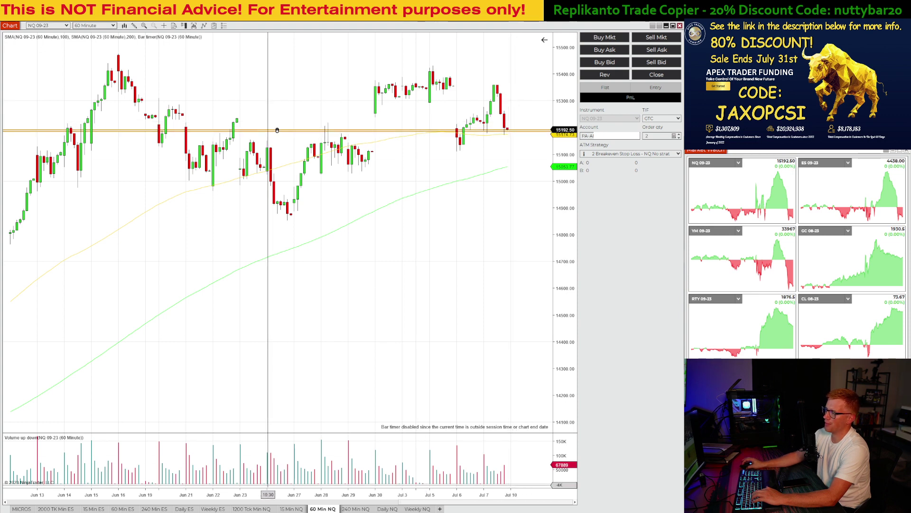
click(250, 509)
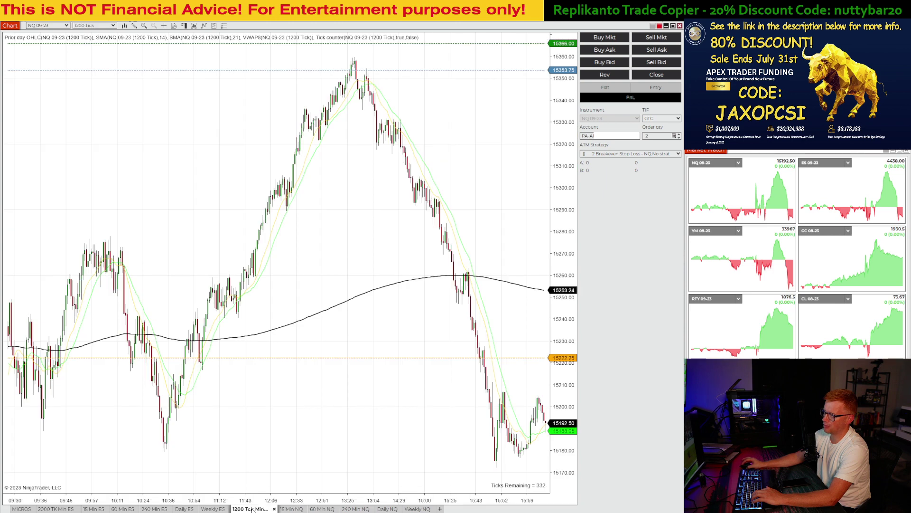
click(323, 509)
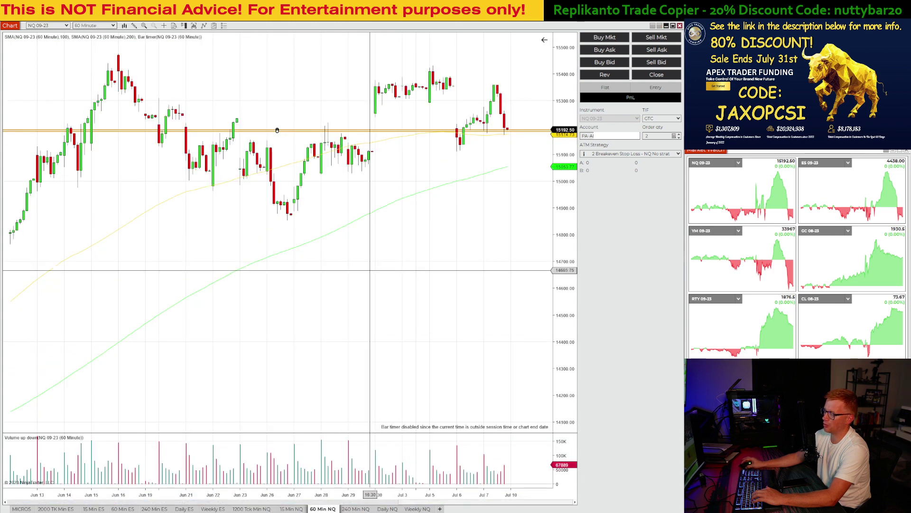
Open the highlighted zone's drawing properties and attach it to NQ 09-23 (All charts).
double_click(287, 128)
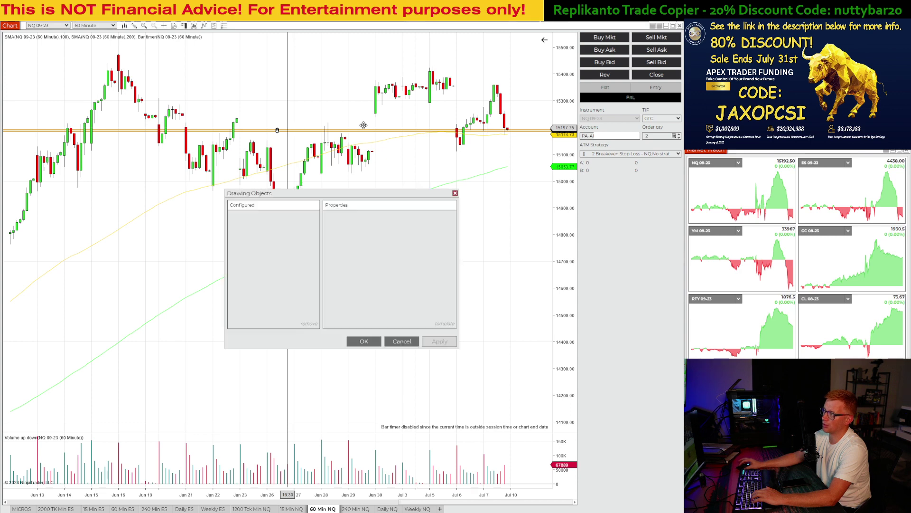
drag(291, 192, 241, 150)
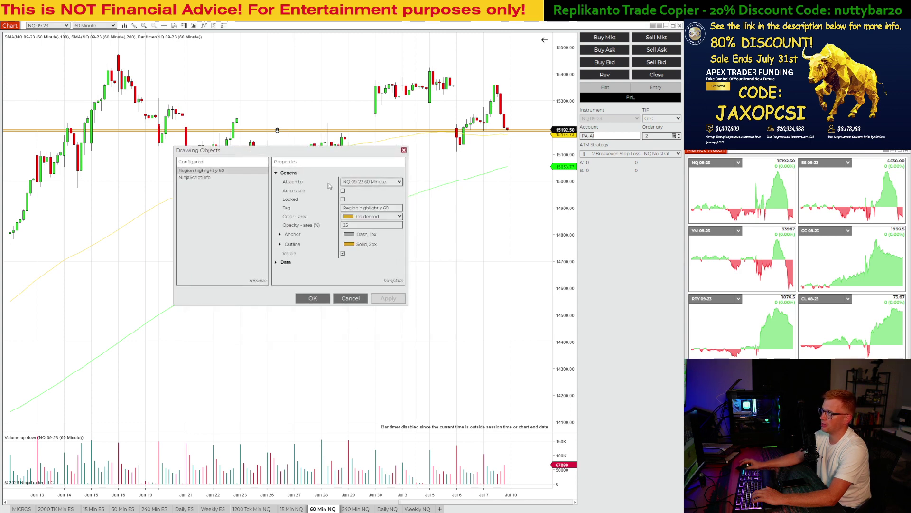
click(378, 183)
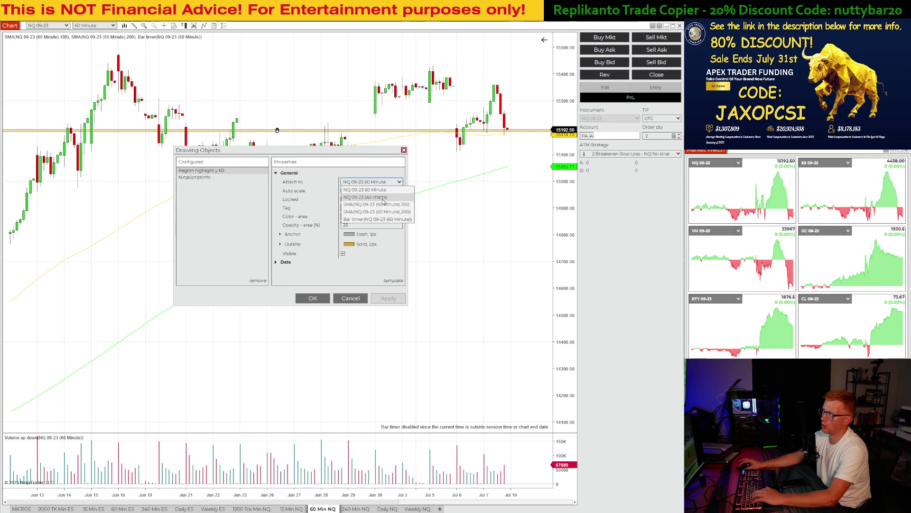
click(382, 198)
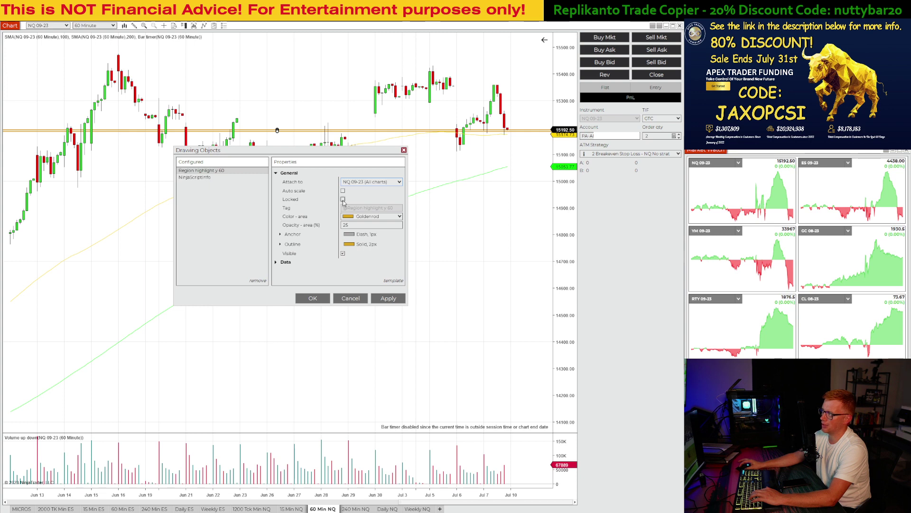
Set the zone's area color to Red and its outline color to Crimson, and apply the changes.
click(400, 217)
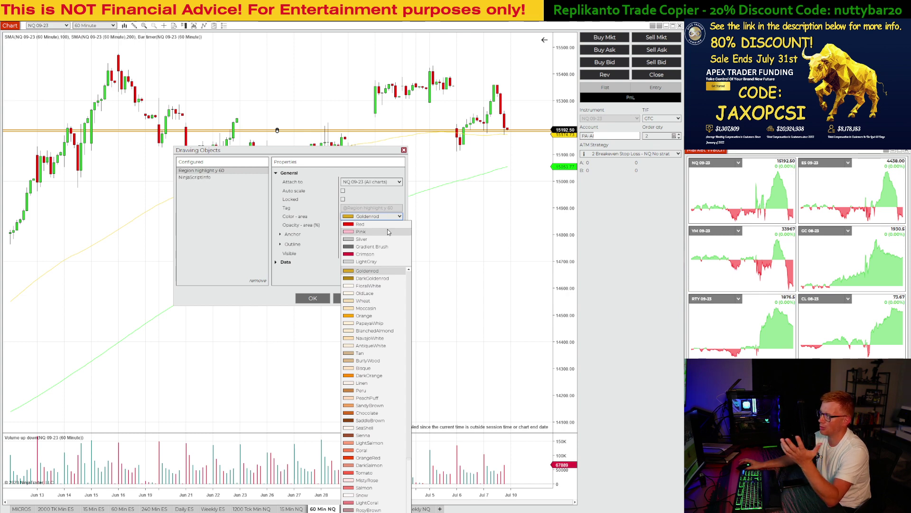
click(353, 225)
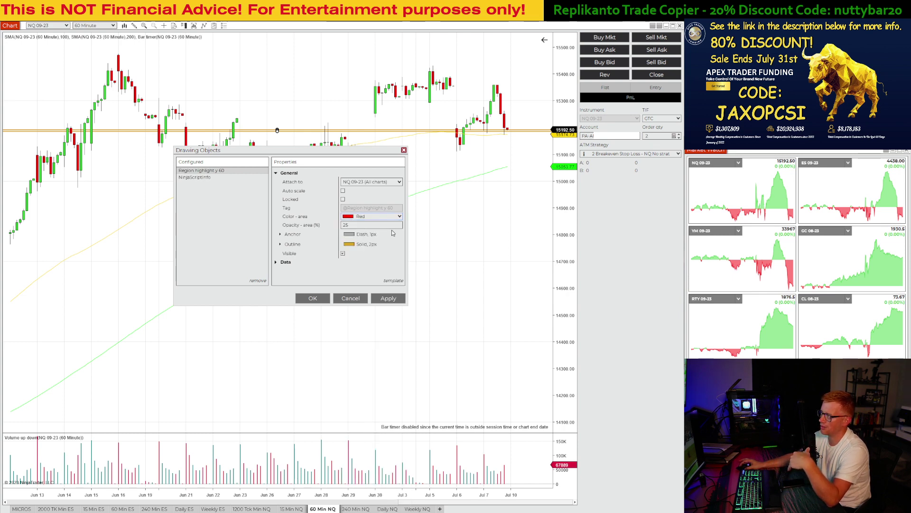
click(280, 245)
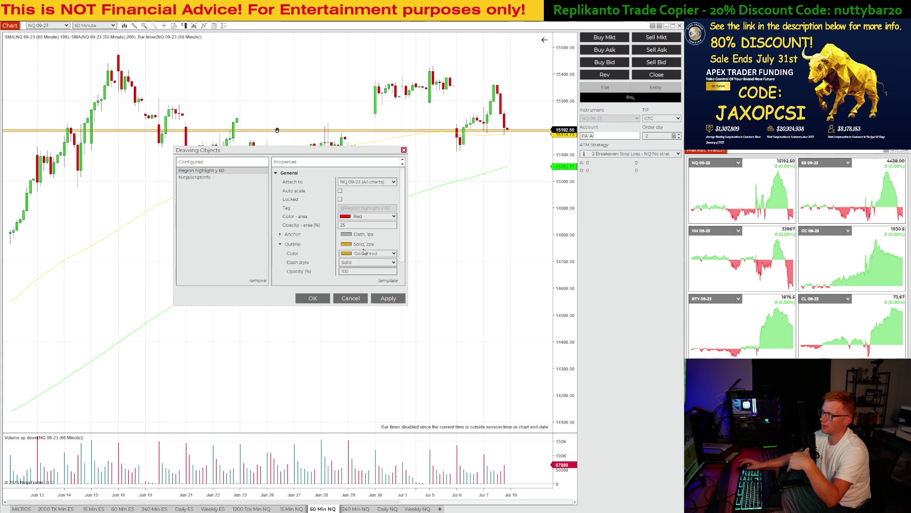
click(394, 254)
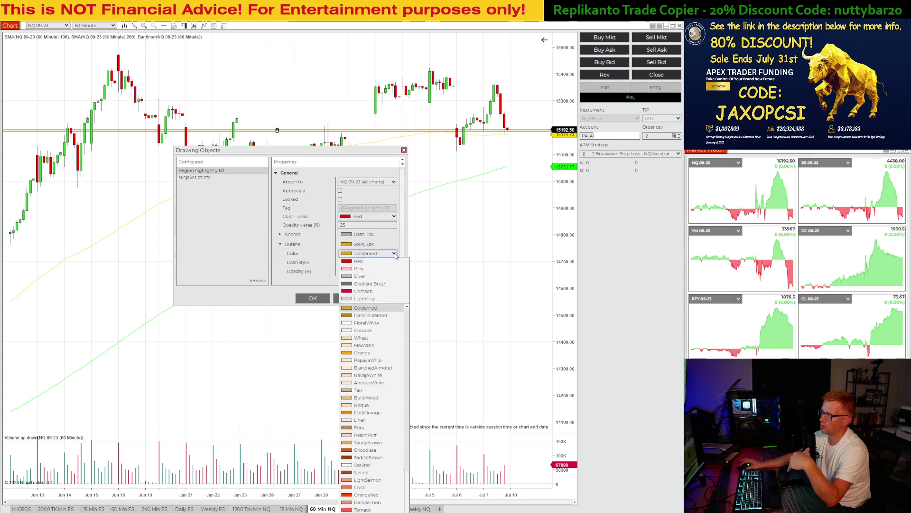
click(363, 292)
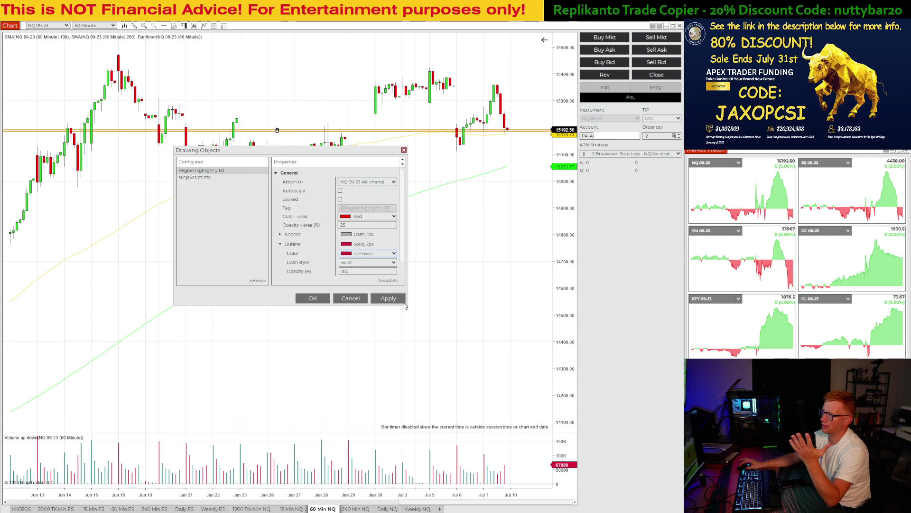
click(397, 301)
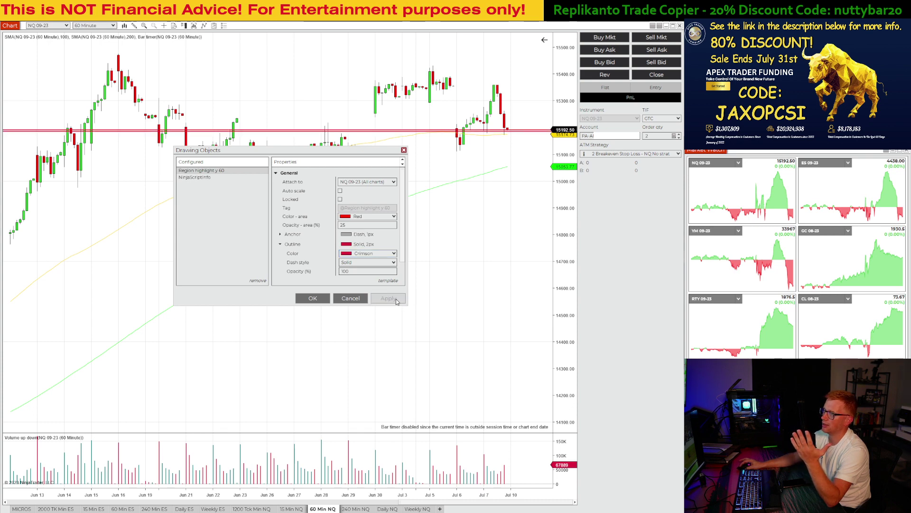
Change the zone's outline color to Silver, apply it and close the drawing properties.
click(393, 254)
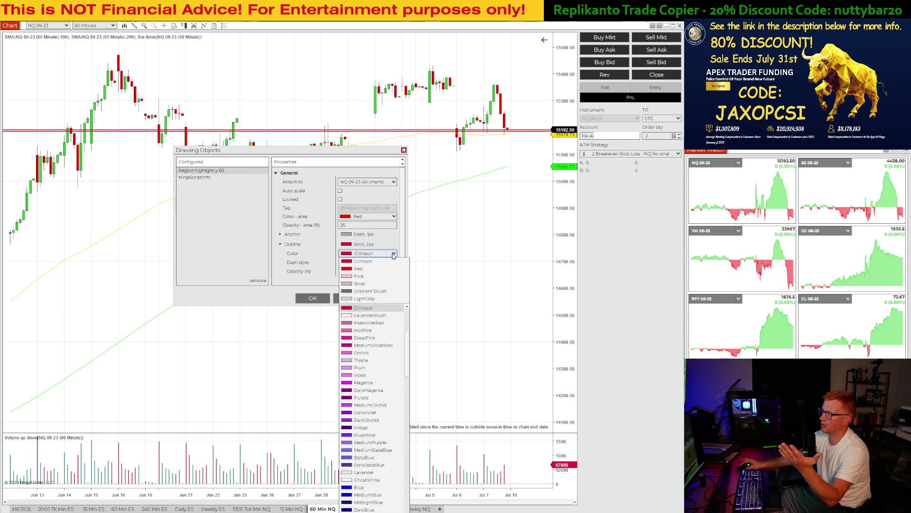
click(379, 284)
click(389, 298)
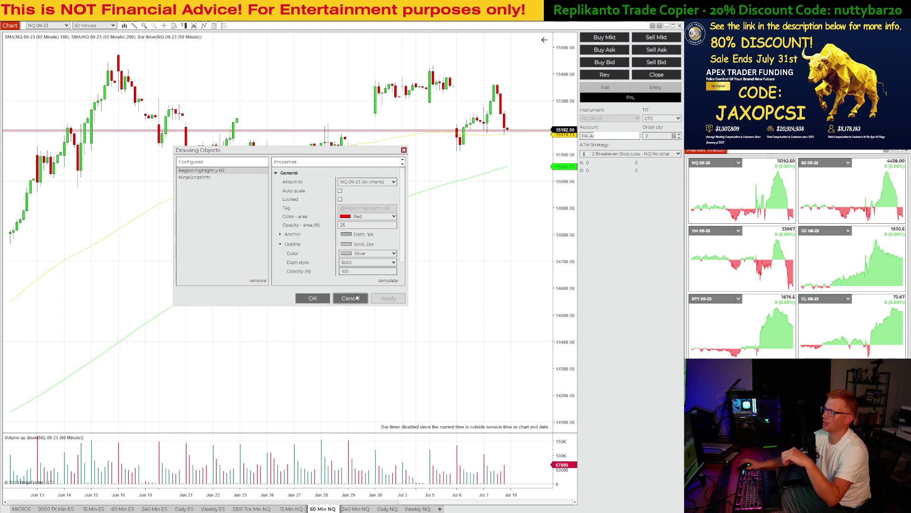
click(313, 299)
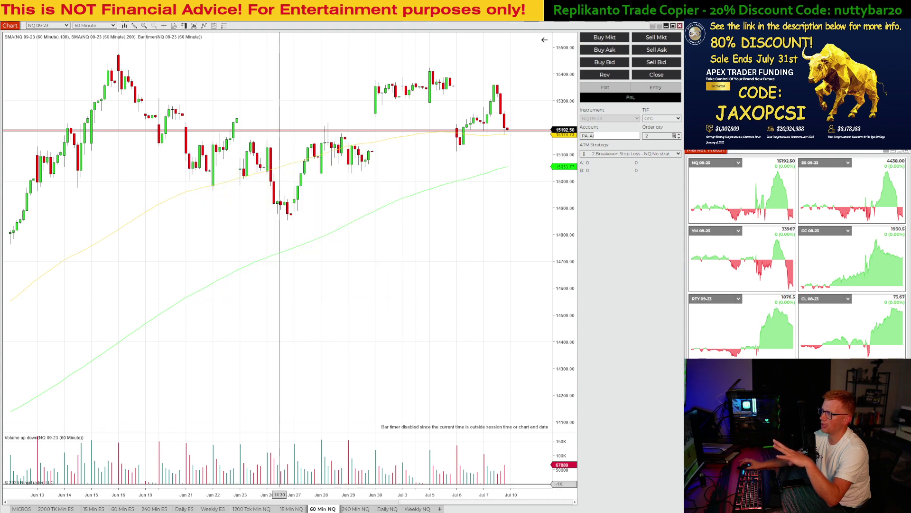
On the 1200 Tick NQ chart, stretch and shrink the zone by its upper edge and shift it down to about 15180.
click(244, 509)
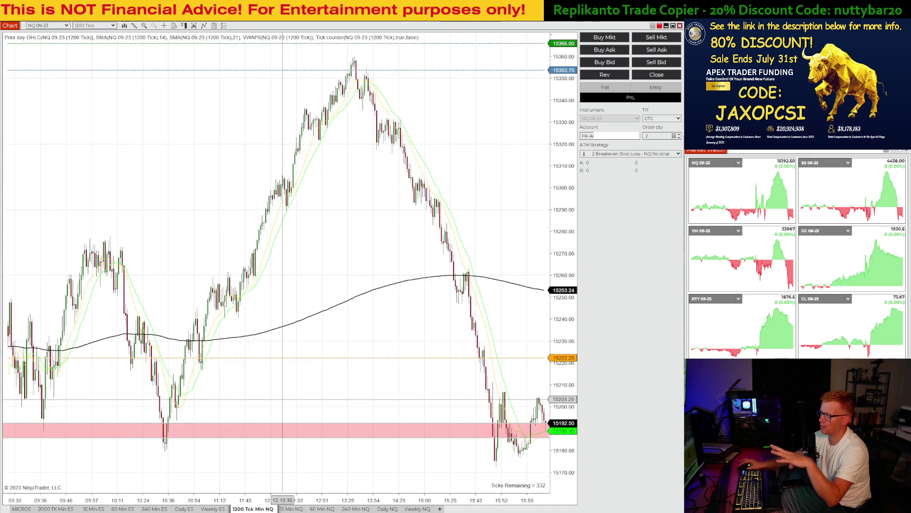
scroll(287, 422, down, 3)
scroll(266, 441, down, 3)
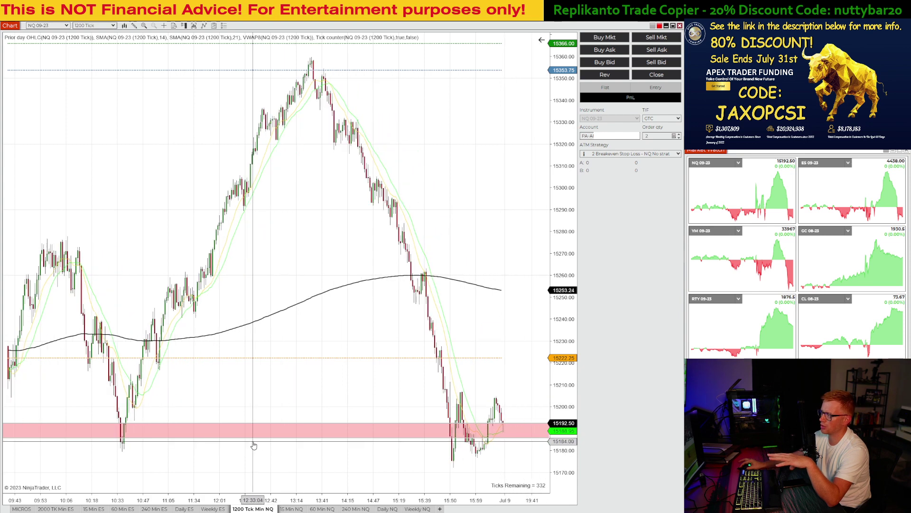
click(221, 424)
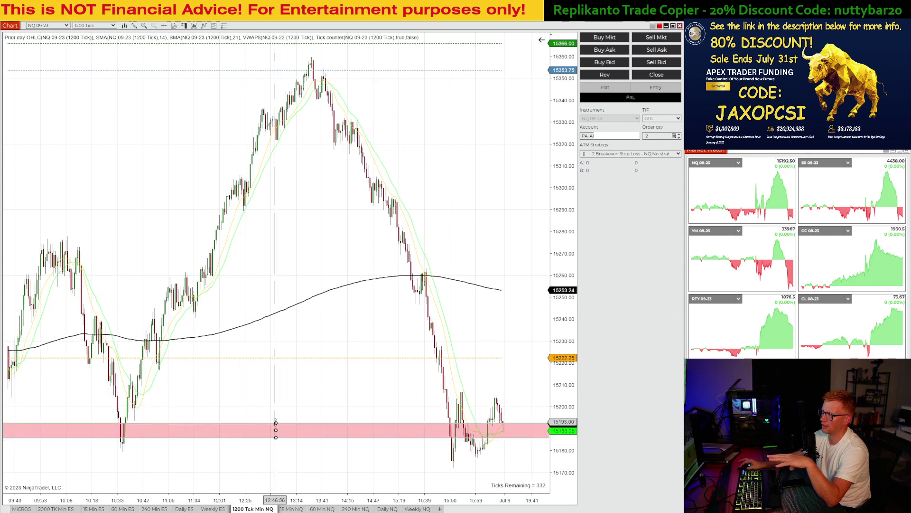
drag(276, 423, 276, 330)
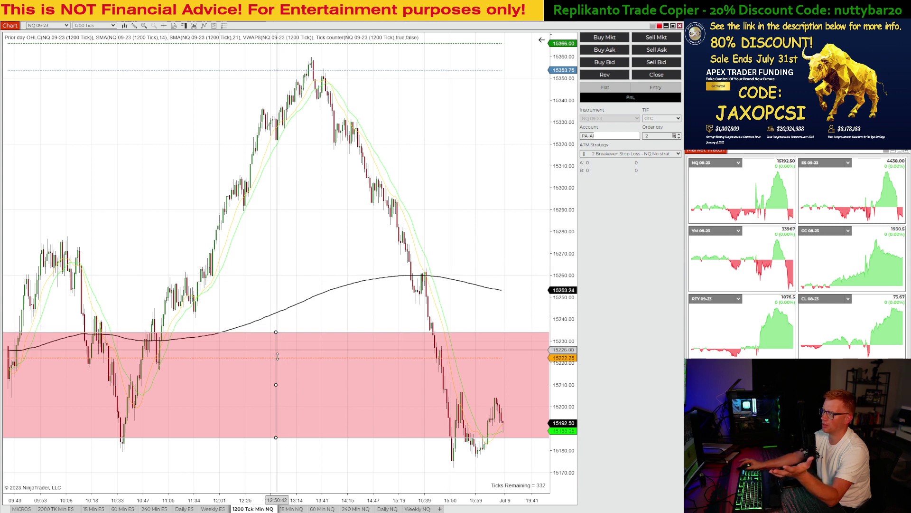
drag(277, 330, 274, 425)
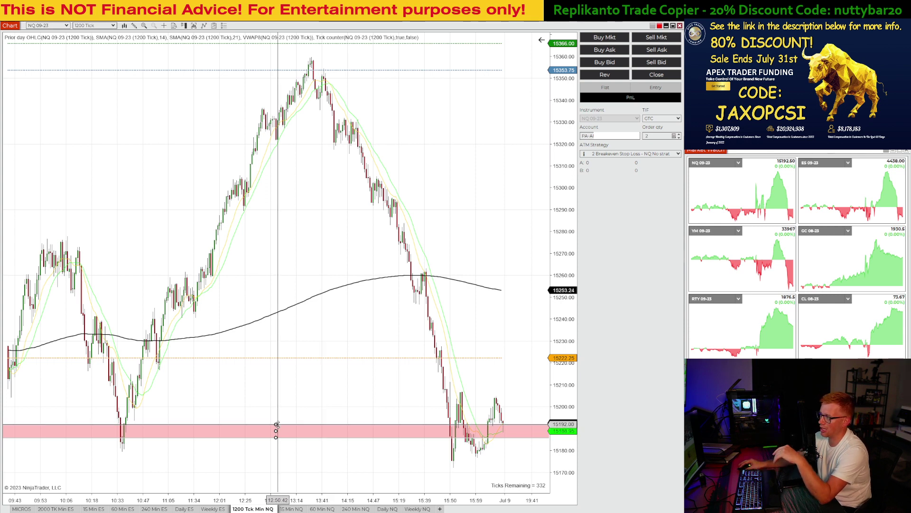
drag(276, 424, 231, 454)
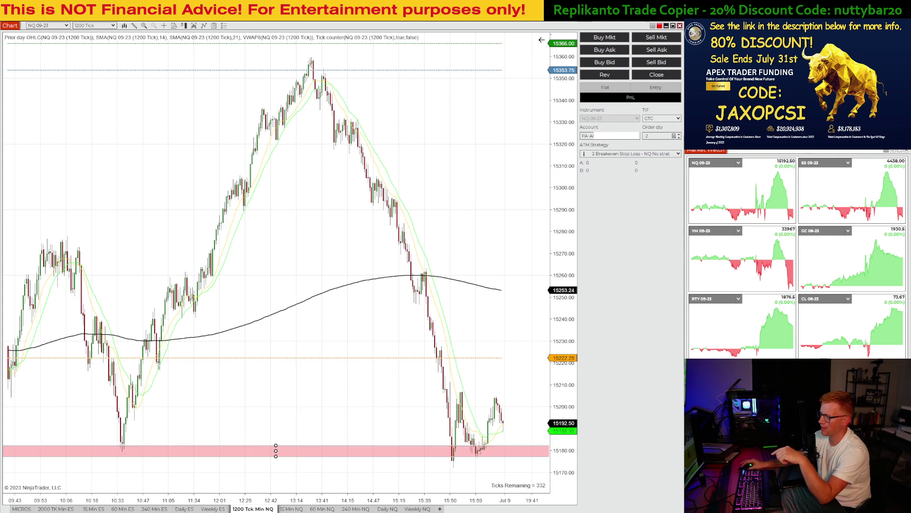
On the 60 Min NQ chart, move the zone down to about 14830, just below the late-June low.
click(322, 509)
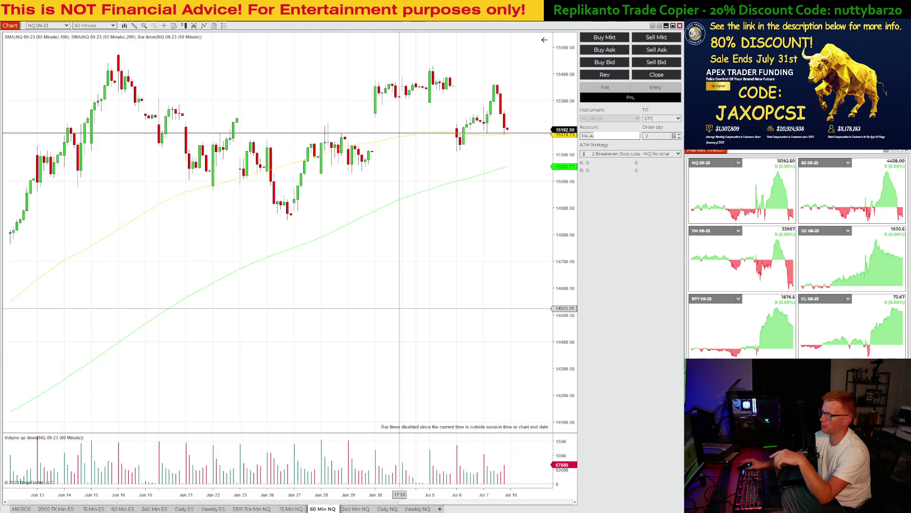
click(534, 133)
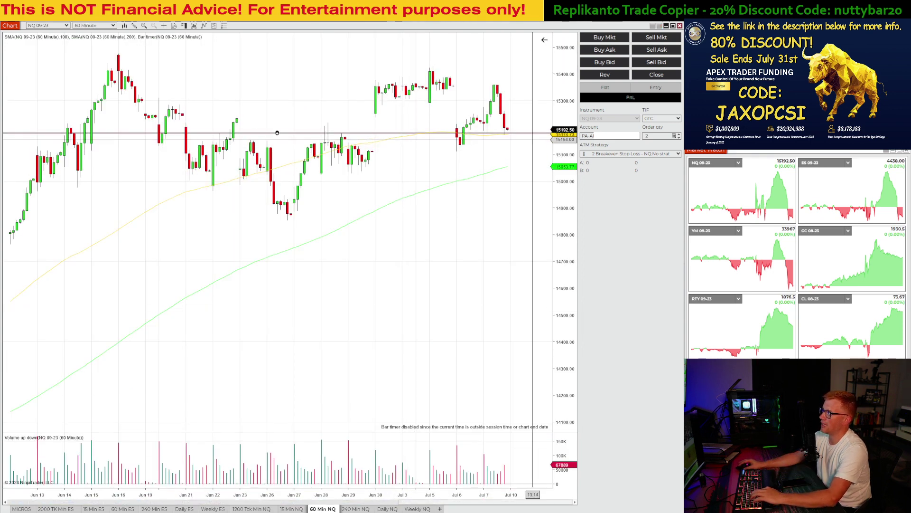
drag(534, 133, 522, 220)
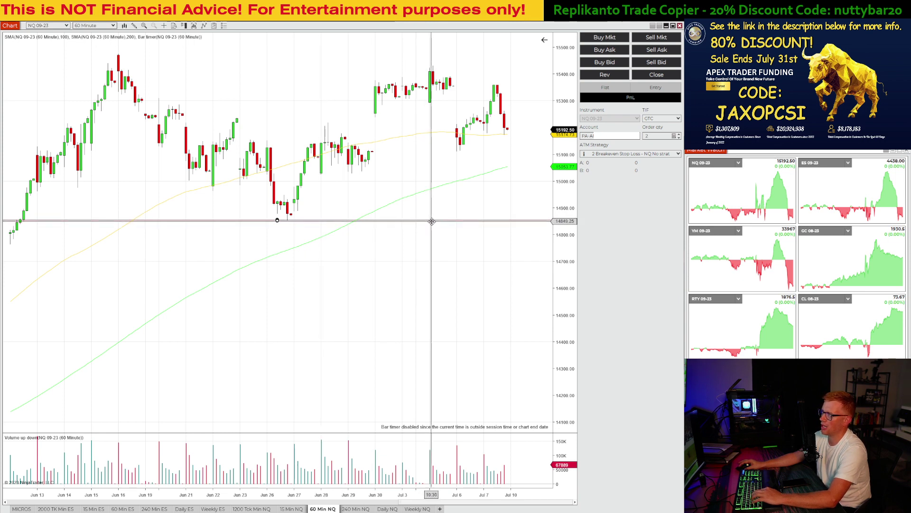
drag(432, 220, 433, 227)
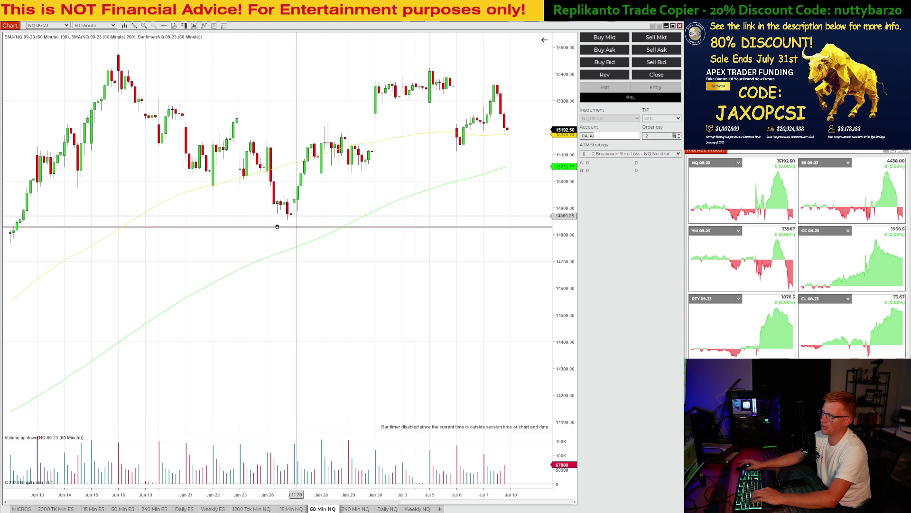
Move the zone up onto the late-June low at about 14870, lock it and apply the change.
drag(384, 227, 303, 217)
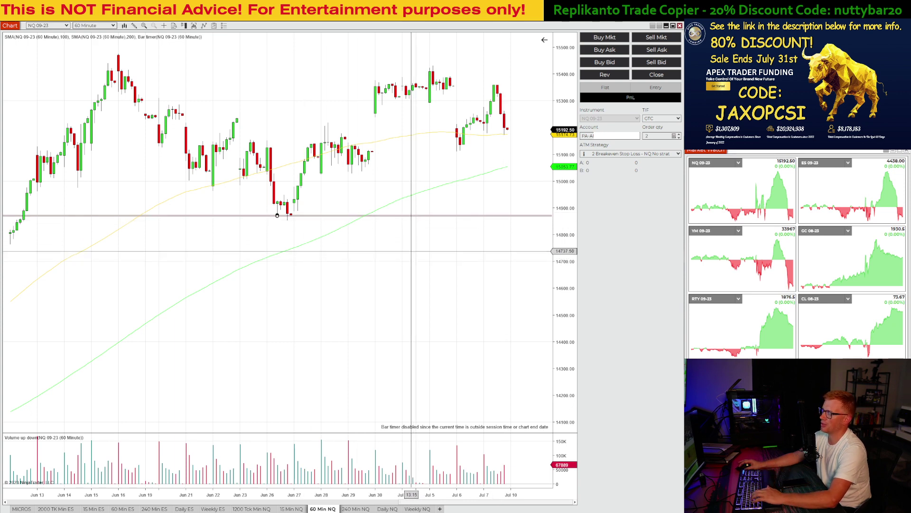
drag(375, 216, 318, 216)
double_click(318, 215)
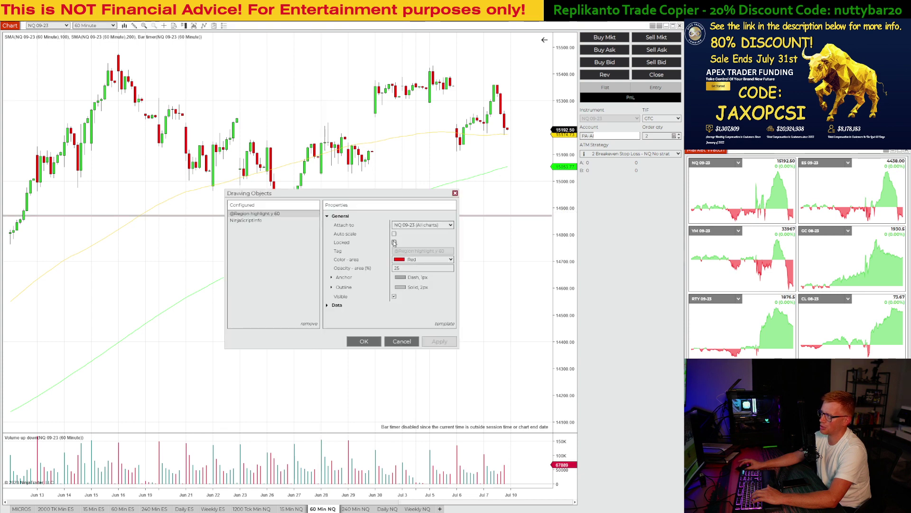
click(448, 338)
click(370, 347)
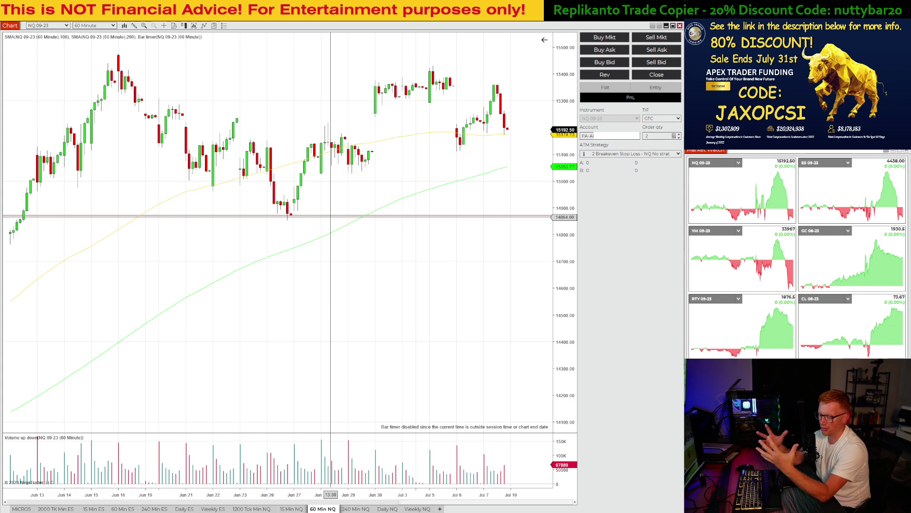
Duplicate the locked zone, then unlock the copy in its drawing properties and apply the change.
click(330, 216)
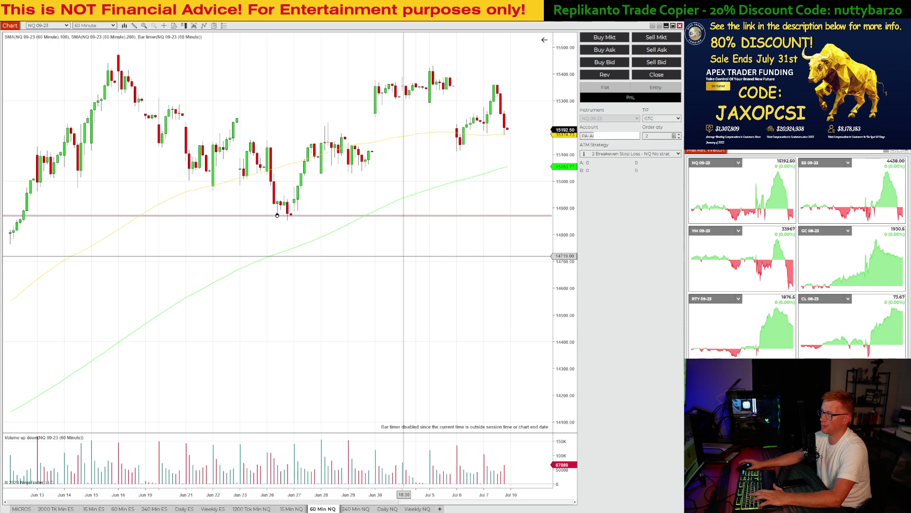
drag(397, 215, 360, 220)
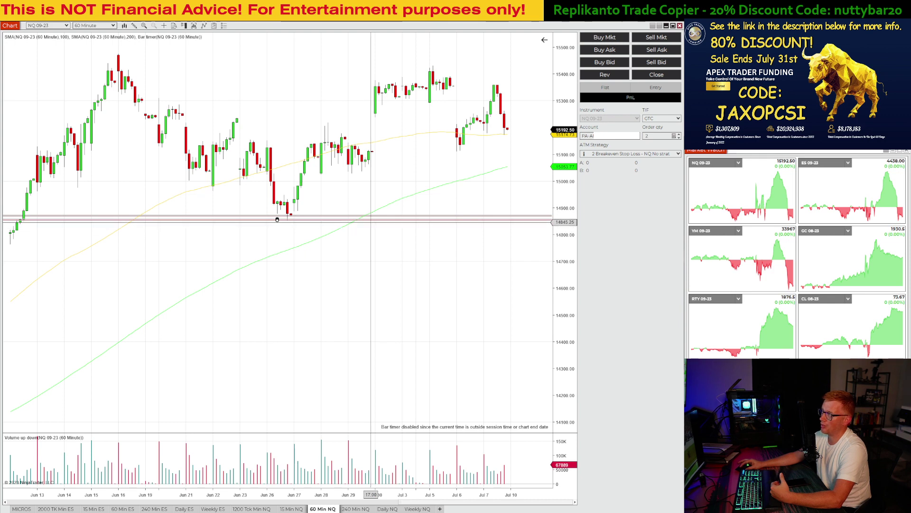
double_click(372, 220)
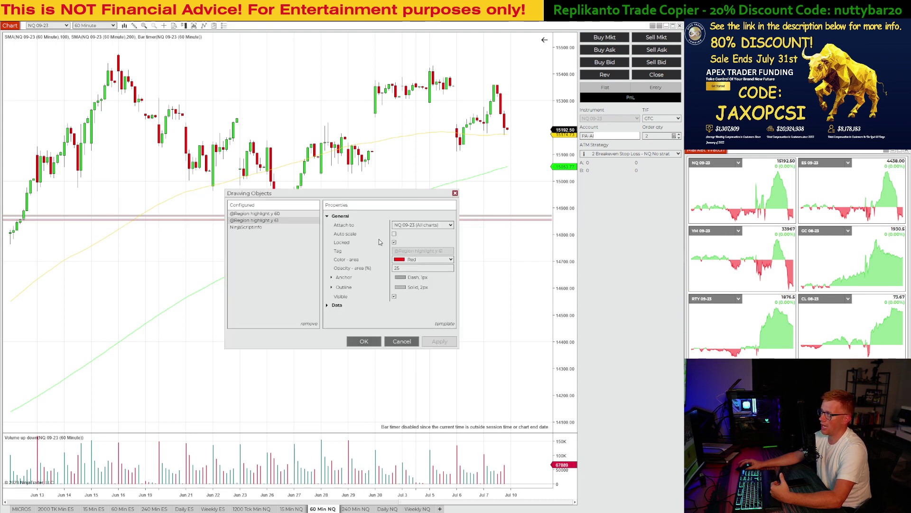
click(394, 242)
click(439, 342)
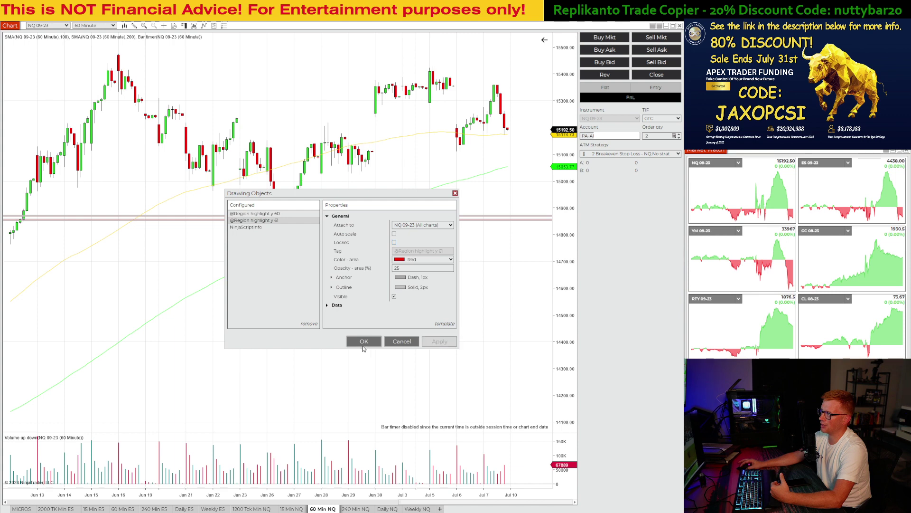
click(364, 341)
Move the unlocked copy to about 15000 and place another copy of the zone at about 15135.
drag(309, 219, 369, 165)
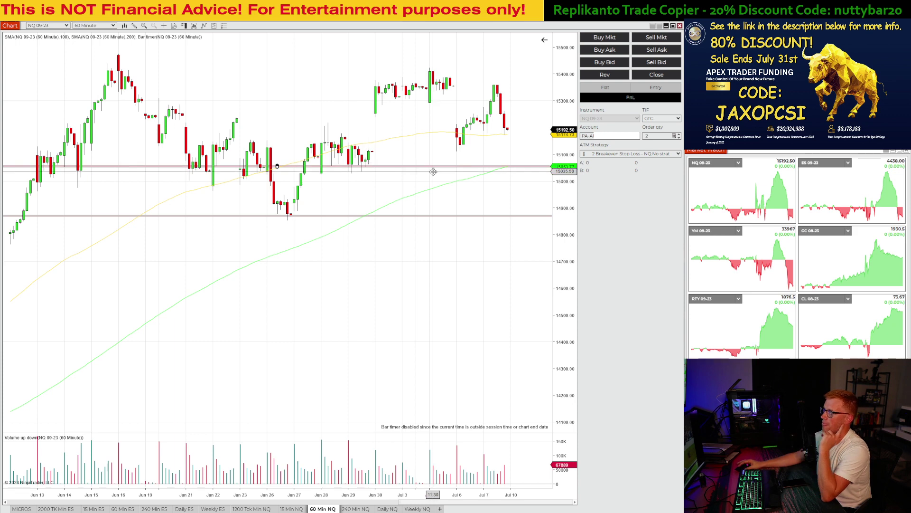
drag(438, 169, 465, 180)
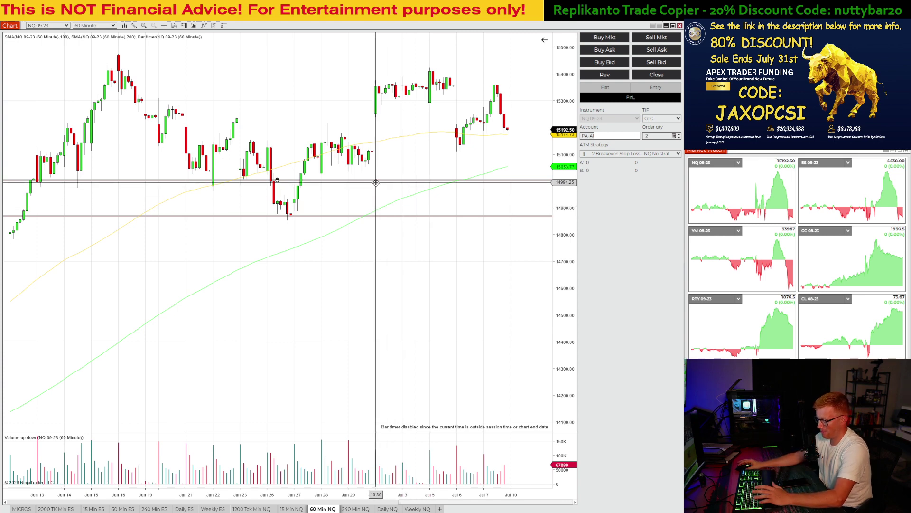
drag(376, 183, 509, 144)
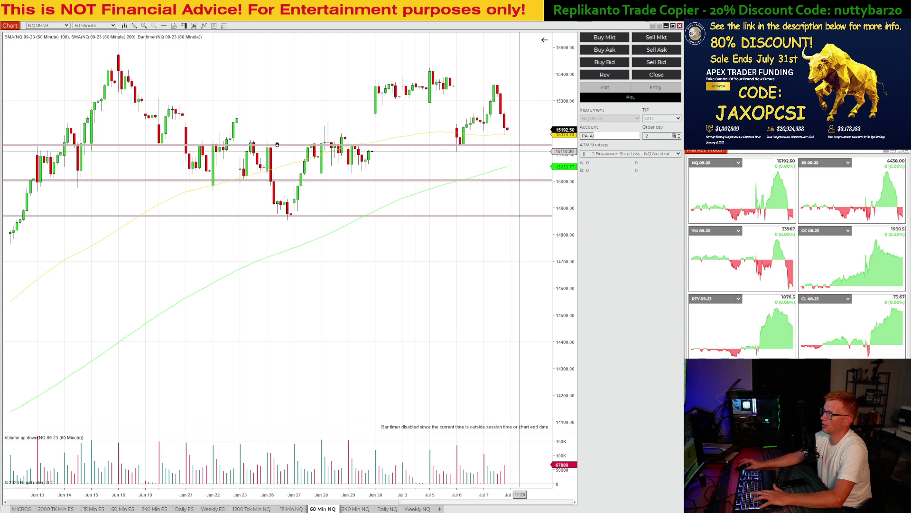
Duplicate the zone at about 15135 and move the copy up to the mid-June high at about 15475.
click(430, 145)
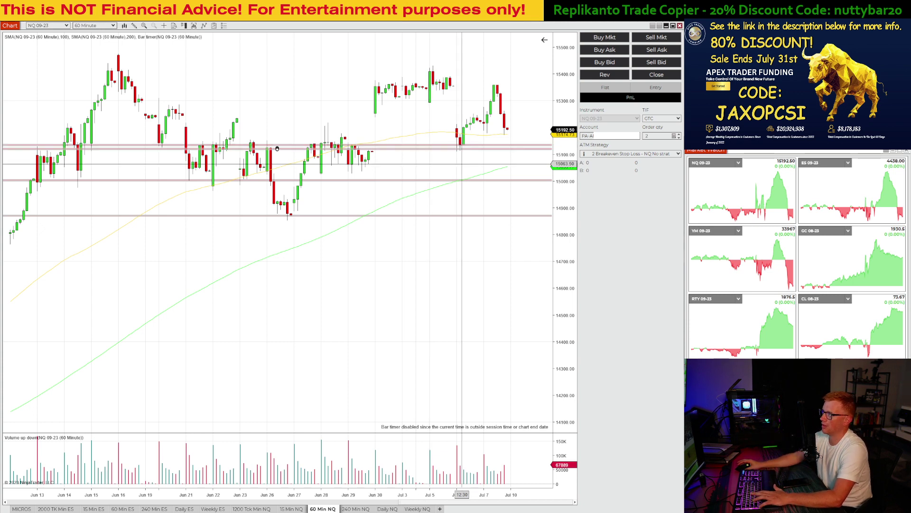
drag(438, 148, 455, 100)
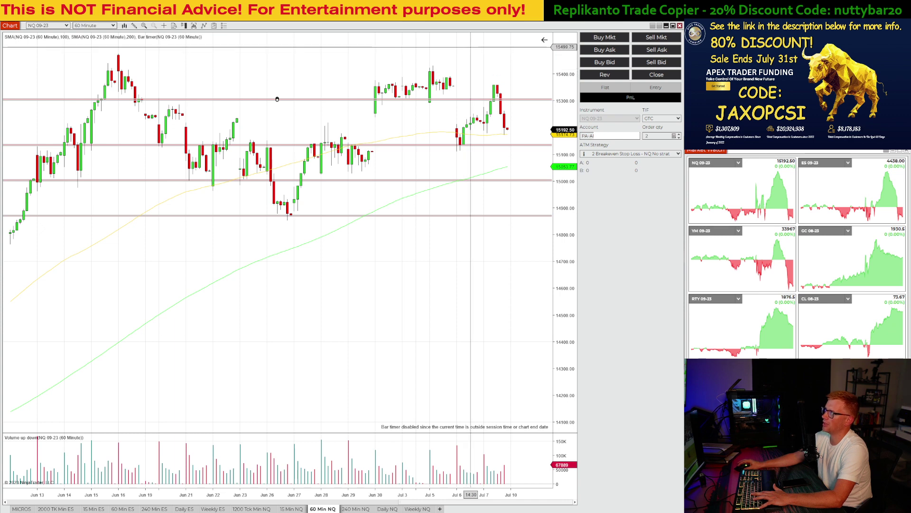
drag(518, 100, 528, 125)
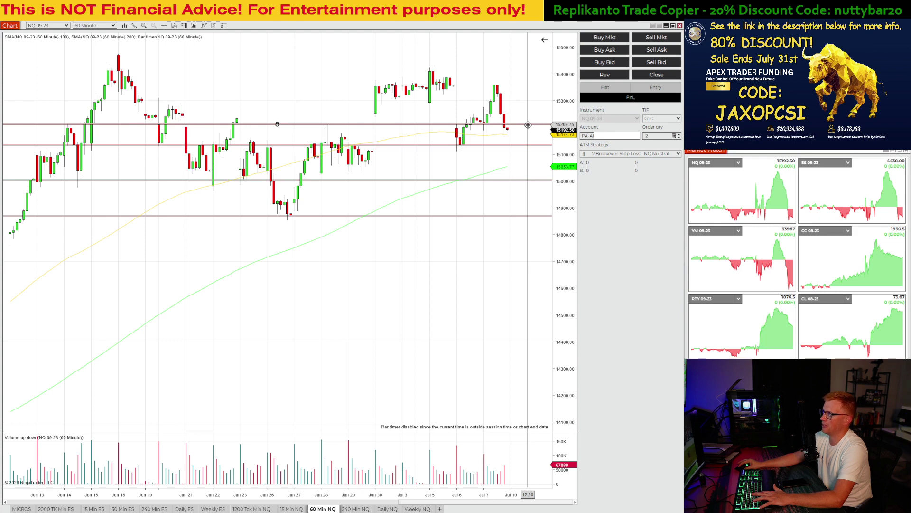
drag(527, 125, 117, 56)
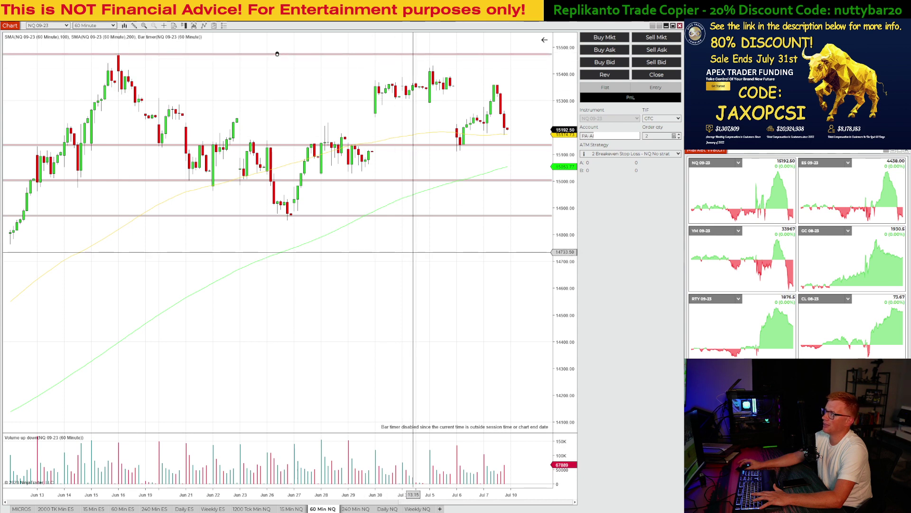
Place two more copies of the zone, one at about 15365 and one at about 15240.
click(382, 243)
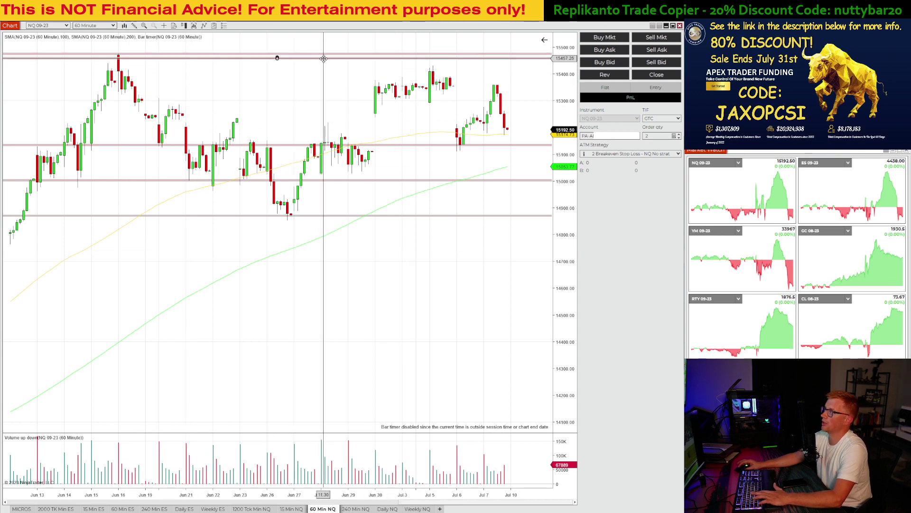
drag(323, 68, 417, 84)
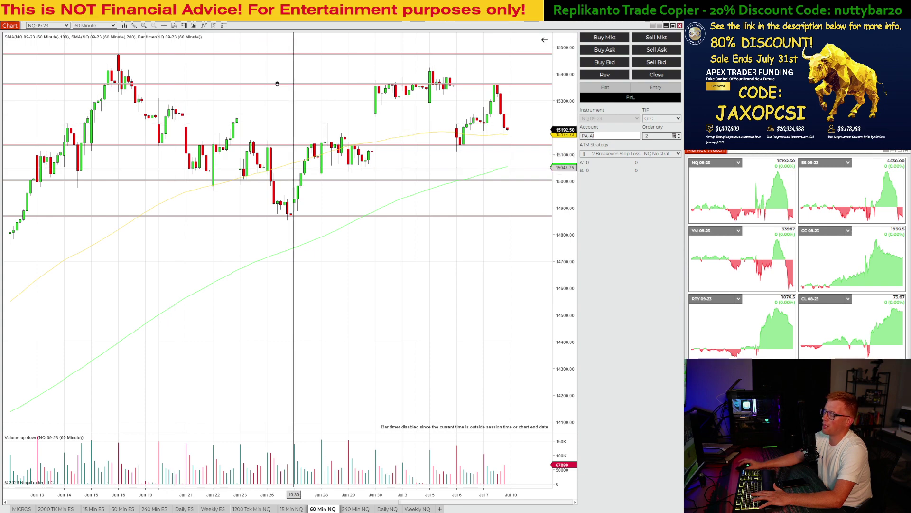
scroll(316, 369, down, 5)
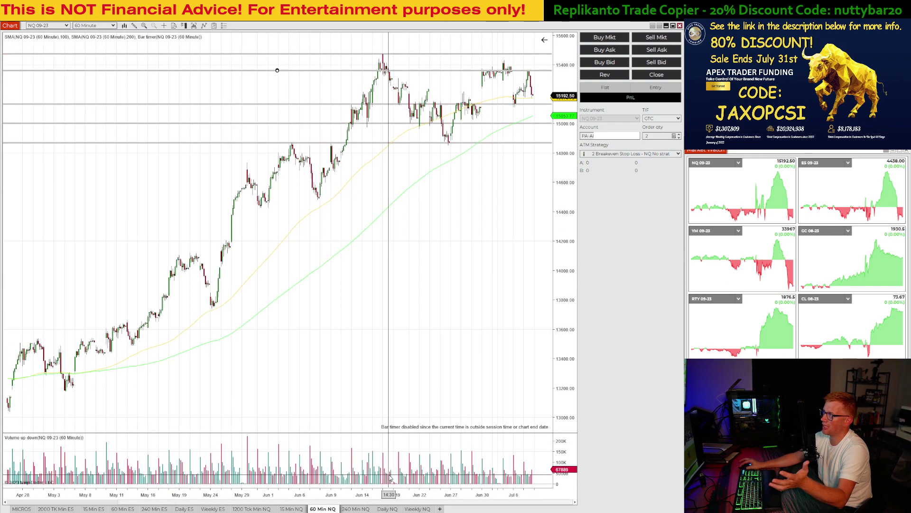
scroll(392, 476, up, 5)
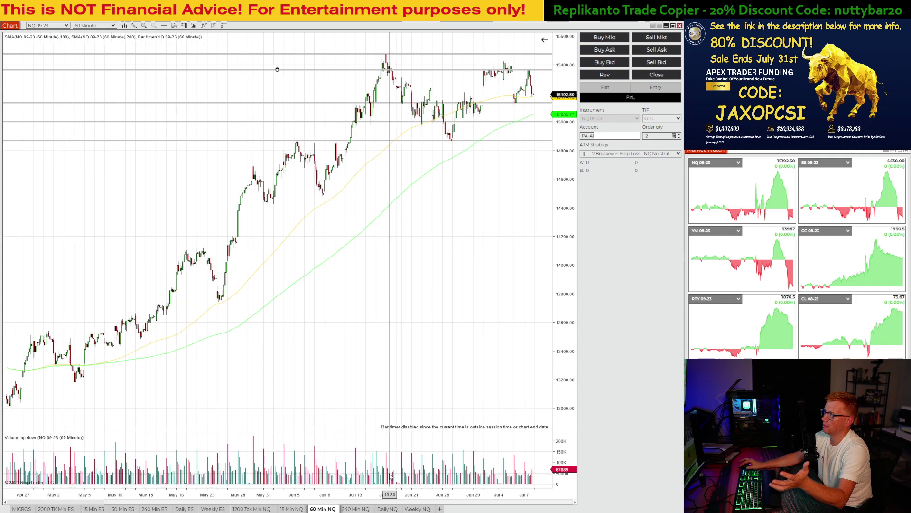
scroll(311, 480, up, 2)
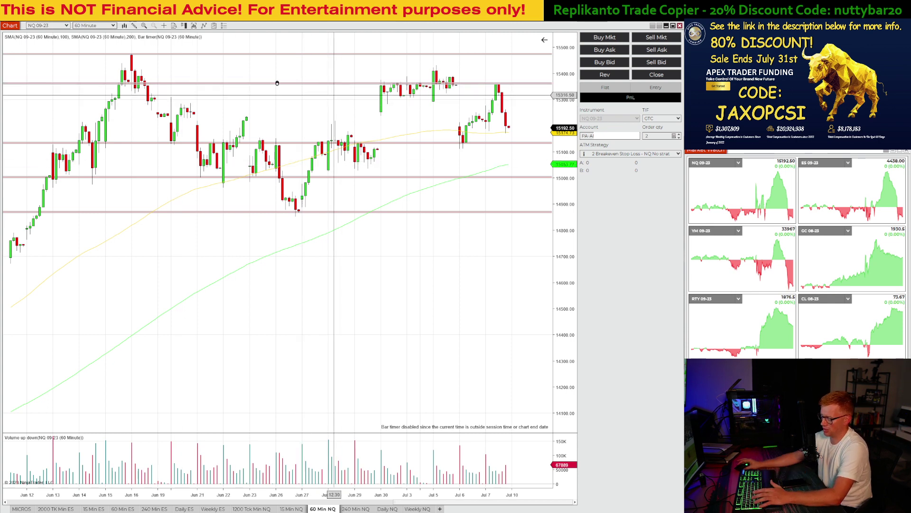
click(312, 85)
drag(312, 87, 318, 116)
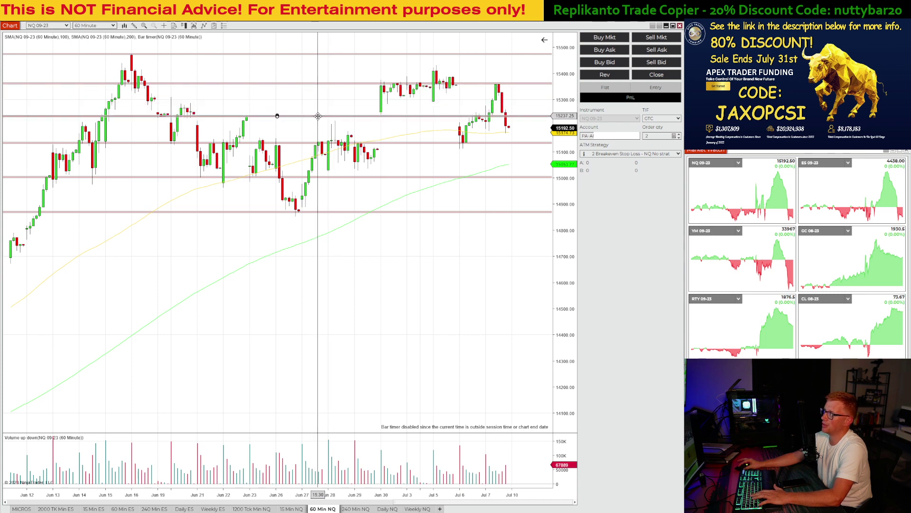
click(360, 137)
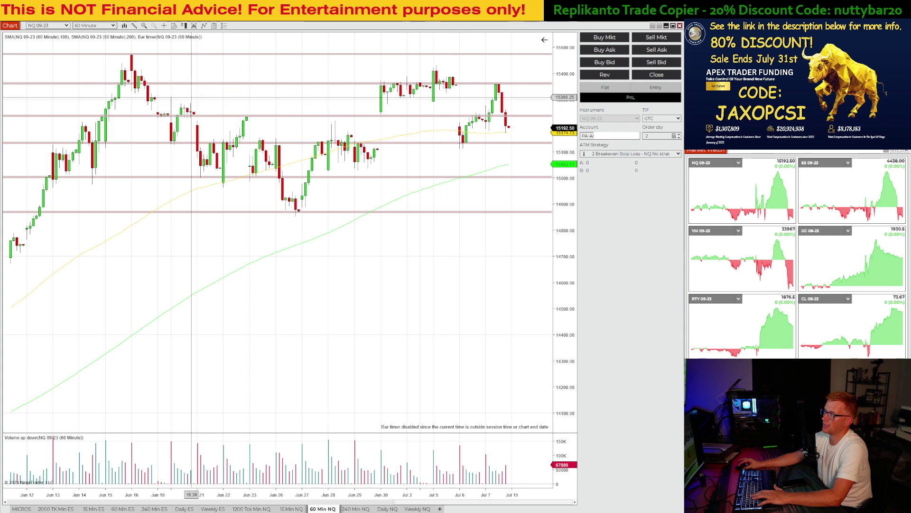
Lock the zones at about 15000 and about 15135 through their drawing properties.
double_click(361, 178)
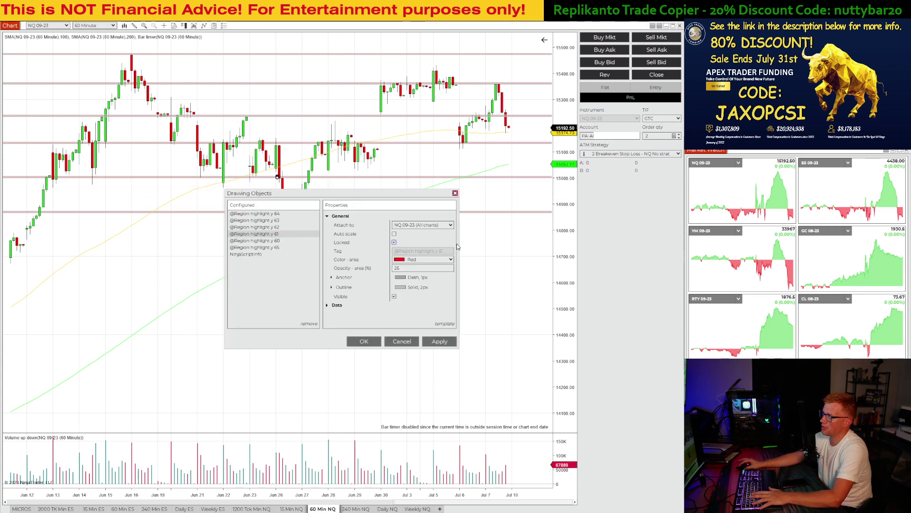
click(364, 341)
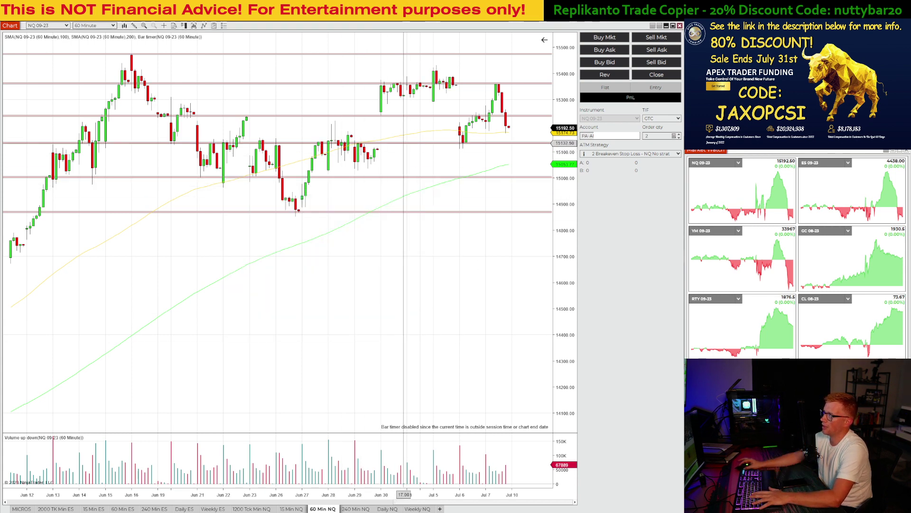
double_click(404, 142)
click(394, 242)
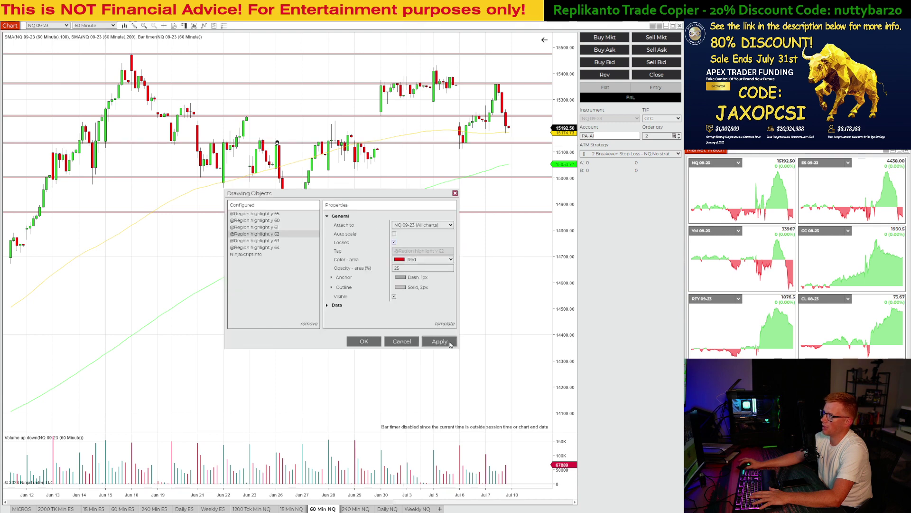
click(364, 342)
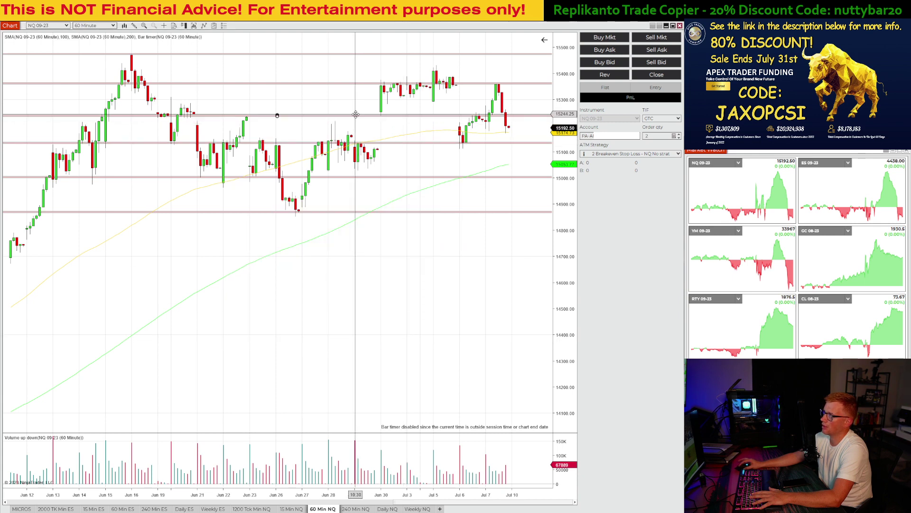
Lock the zones at about 15365 and about 15475 through their drawing properties.
drag(355, 114, 356, 83)
double_click(355, 83)
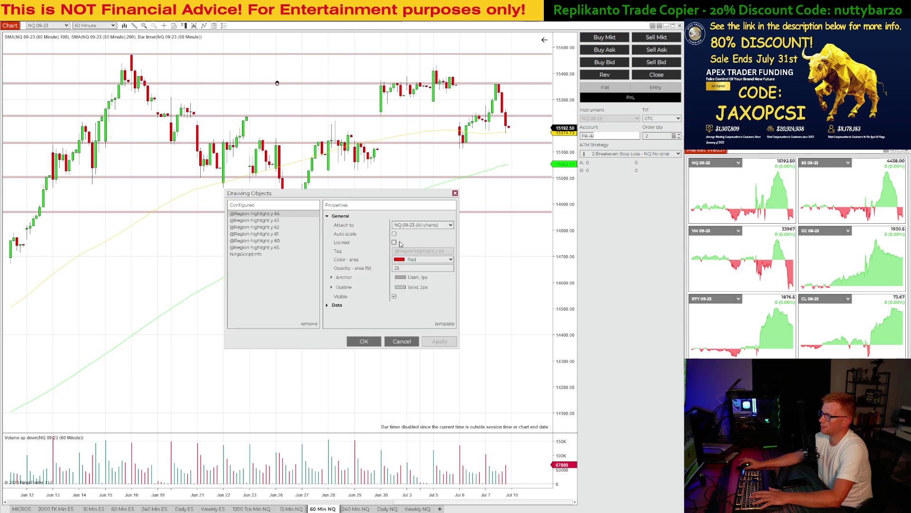
click(363, 341)
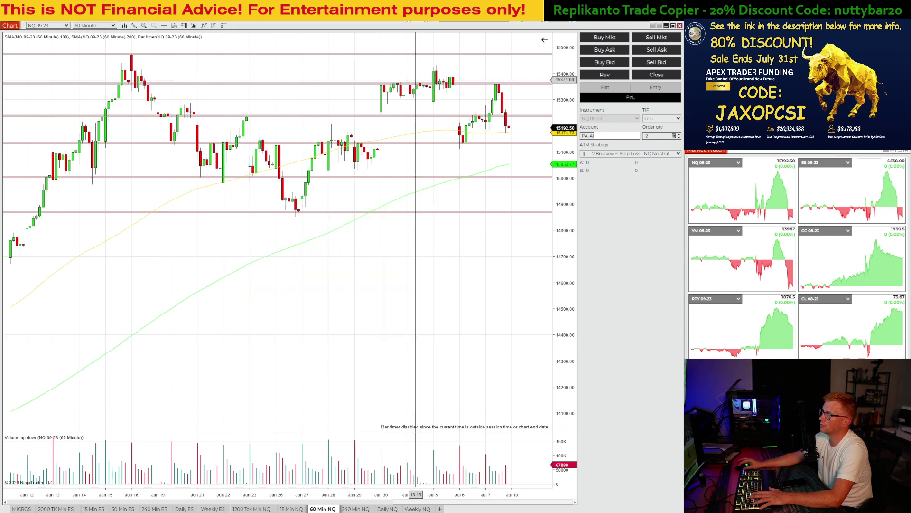
key(ctrl+b)
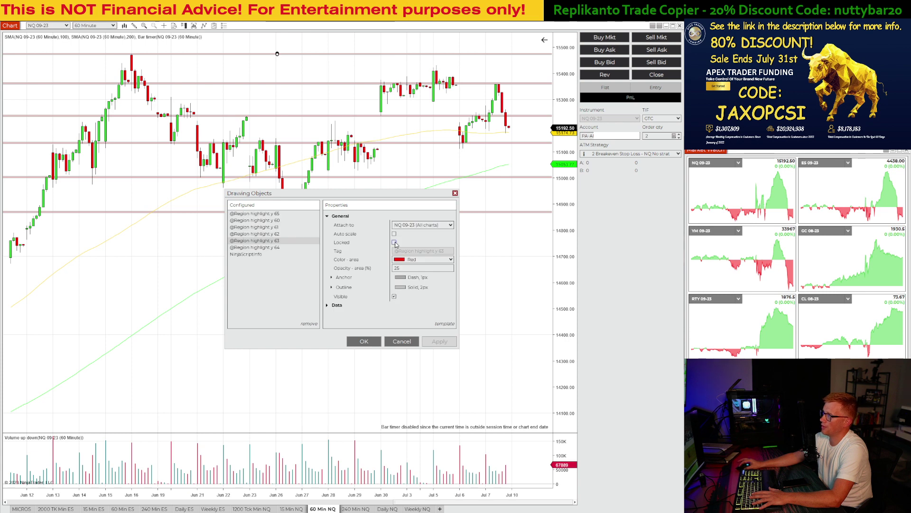
click(364, 341)
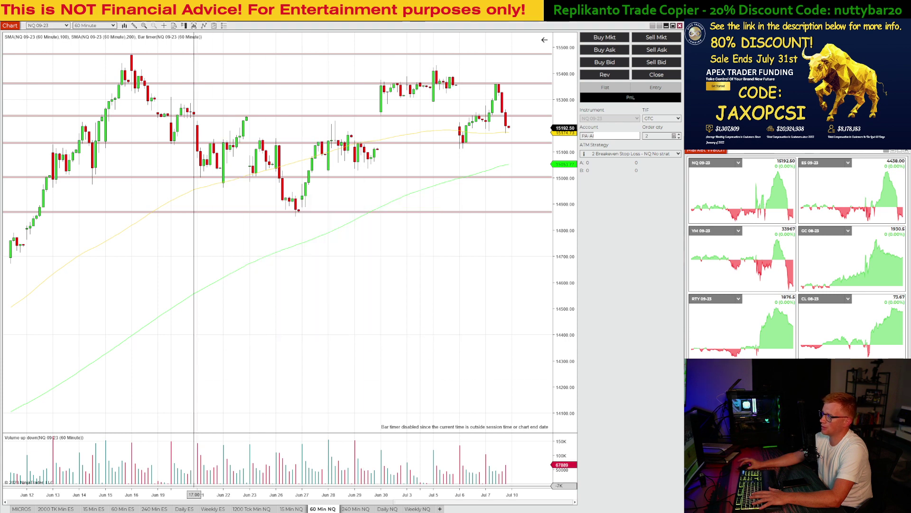
Switch to the 15 Min NQ chart and compress its time axis to show the zones back to mid-June.
click(291, 509)
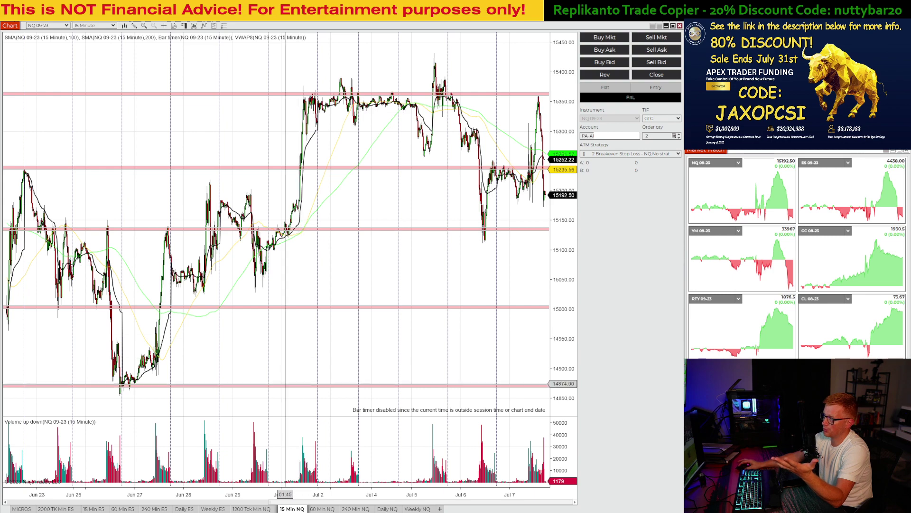
drag(242, 495, 300, 495)
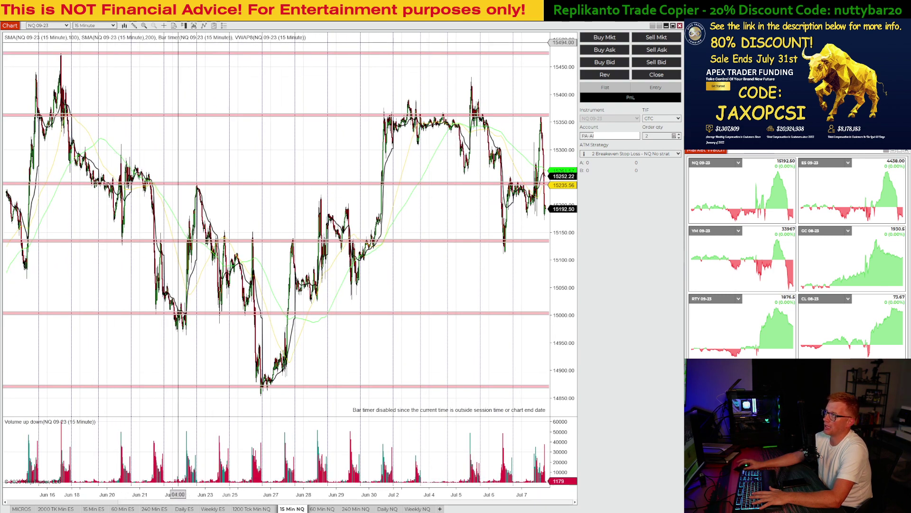
key(ctrl+f)
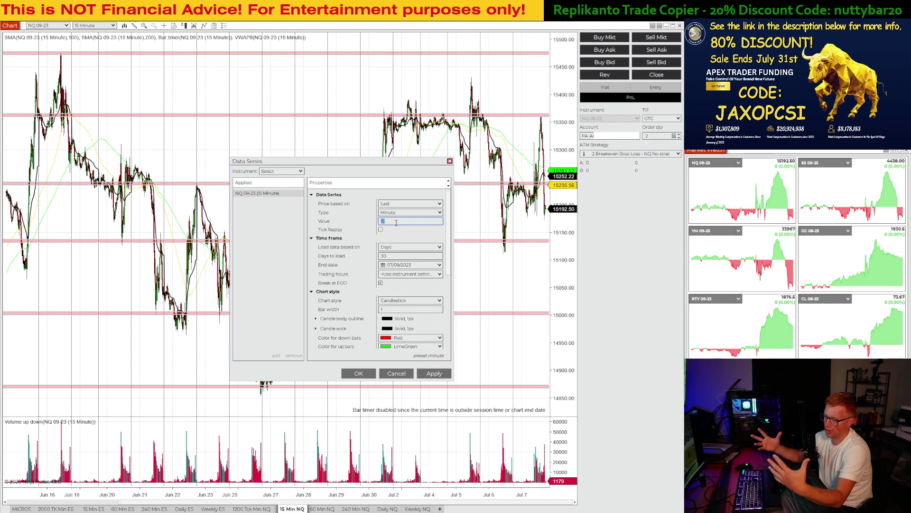
click(390, 374)
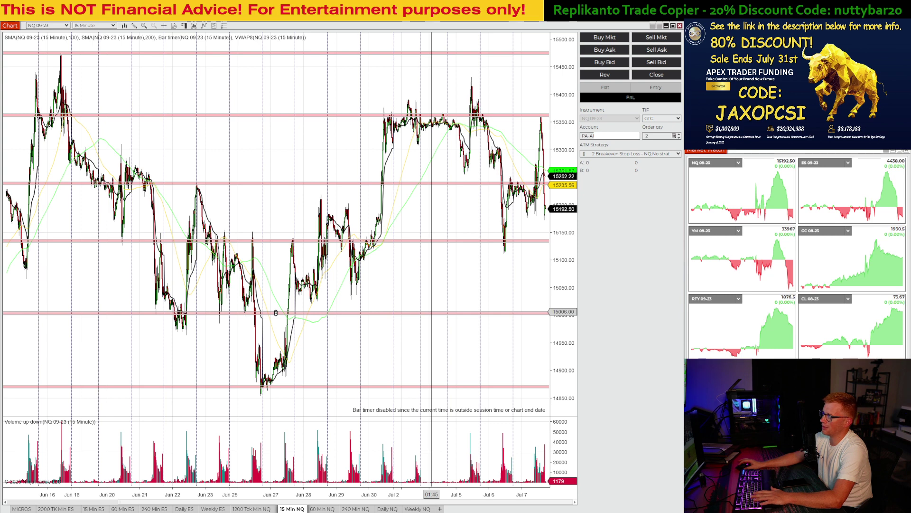
Change the area color of the newly copied zone at about 15000 to Pink through its drawing properties.
double_click(276, 313)
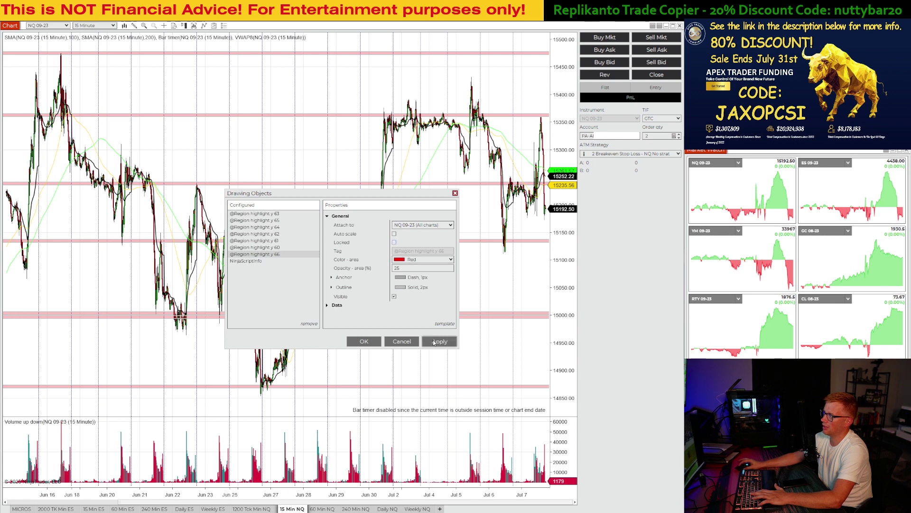
click(451, 260)
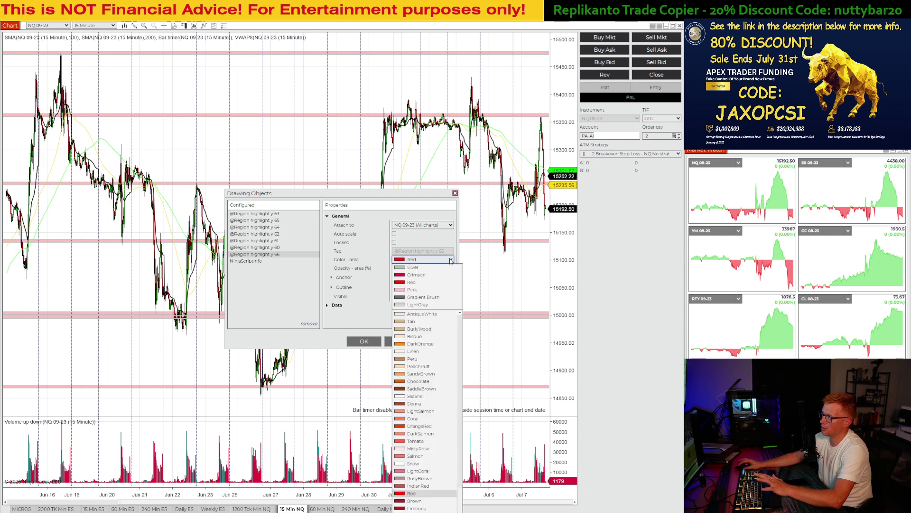
click(419, 290)
click(440, 342)
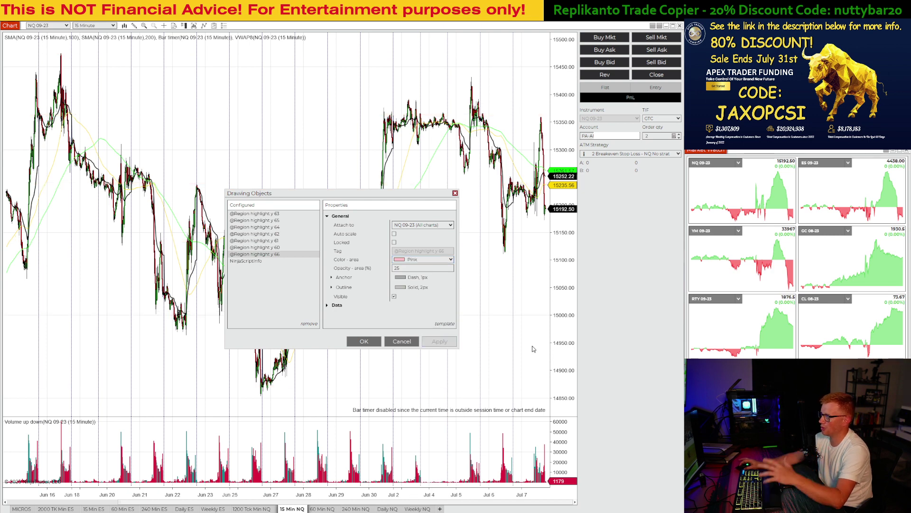
click(373, 343)
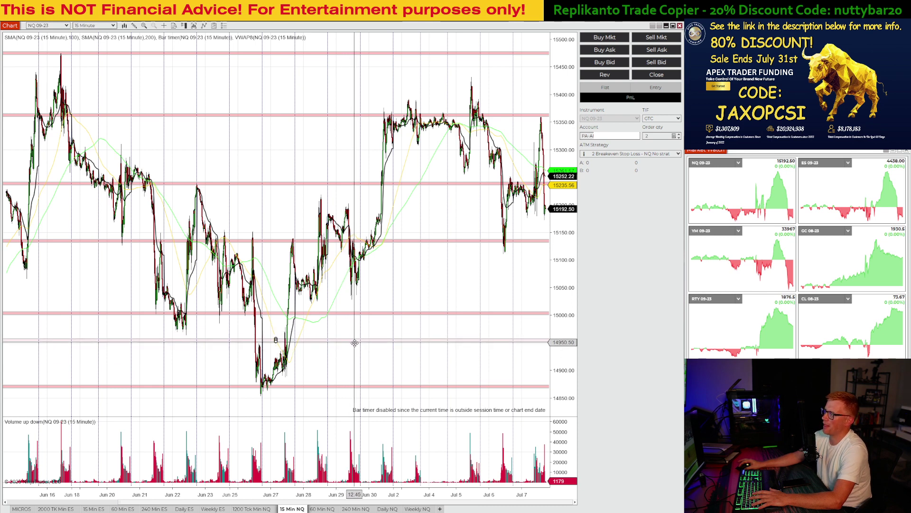
Place the pink zone at about 14970 and copies of it at about 15025, 15080, 15180, 15265, 15305, 15390 and 15430.
drag(355, 342, 332, 352)
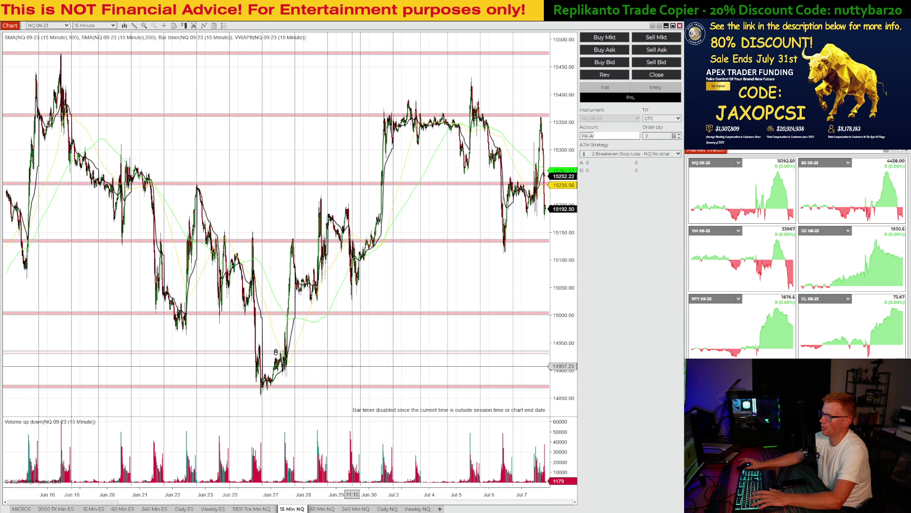
mouse_move(347, 352)
mouse_down()
mouse_move(361, 237)
mouse_move(375, 218)
mouse_move(400, 332)
mouse_up()
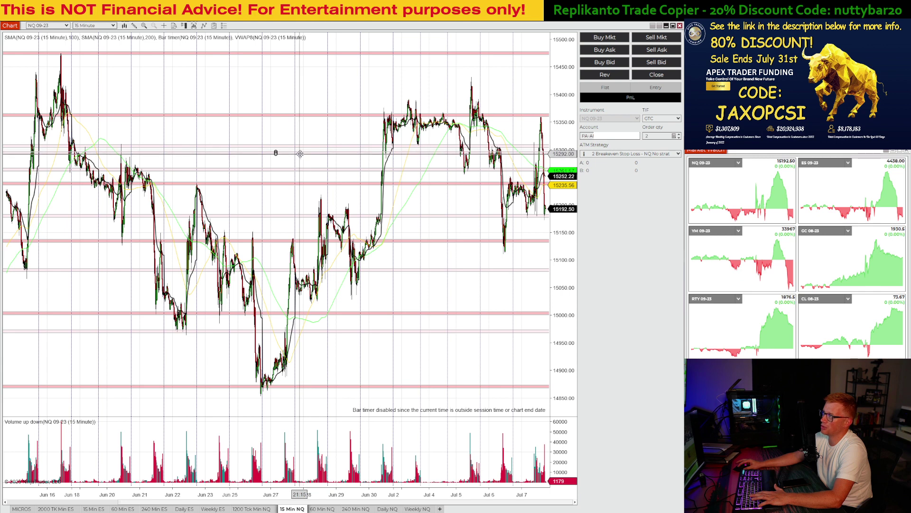
drag(306, 139, 316, 75)
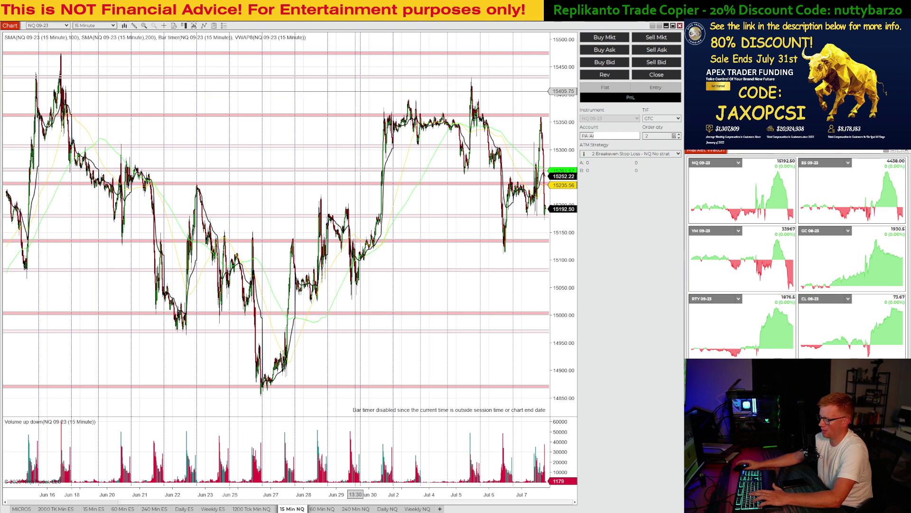
click(276, 152)
drag(301, 151, 423, 240)
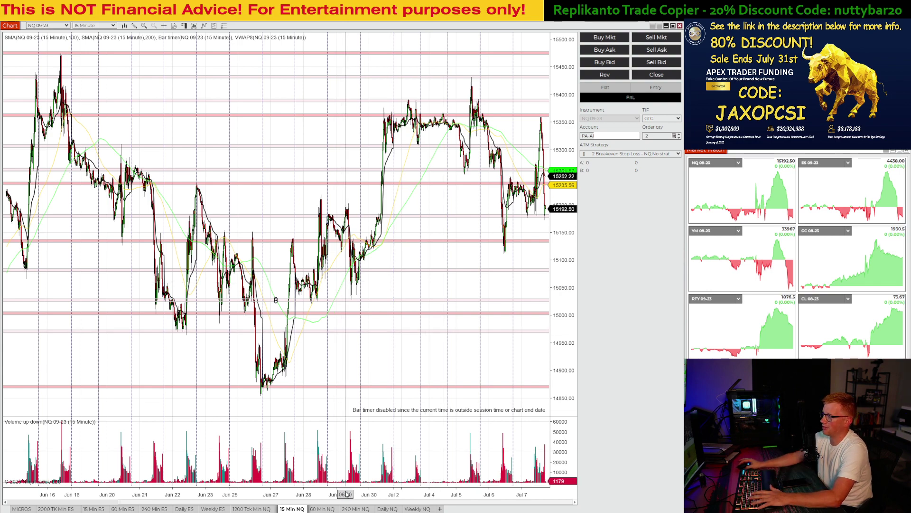
Review the red and pink zones against recent price action on the 15 Min NQ chart, then on the 1200 Tick NQ chart.
scroll(99, 472, up, 5)
scroll(99, 473, up, 6)
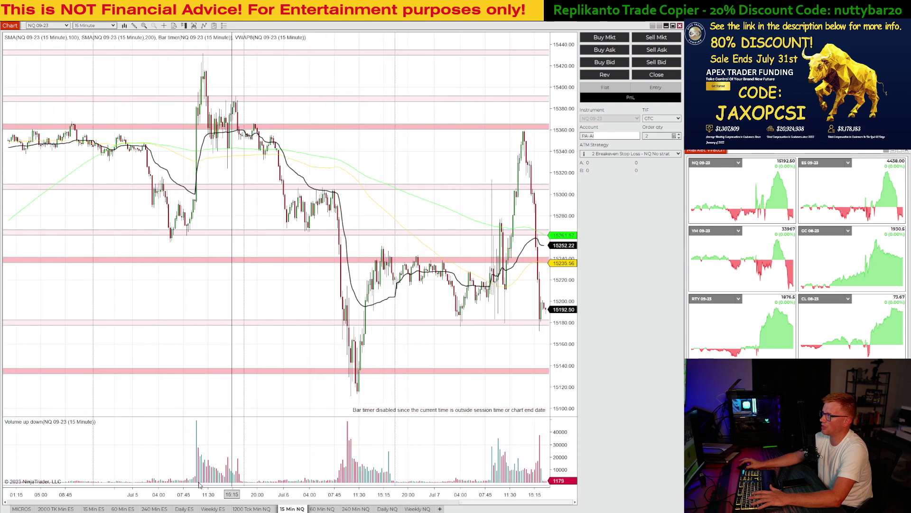
click(251, 509)
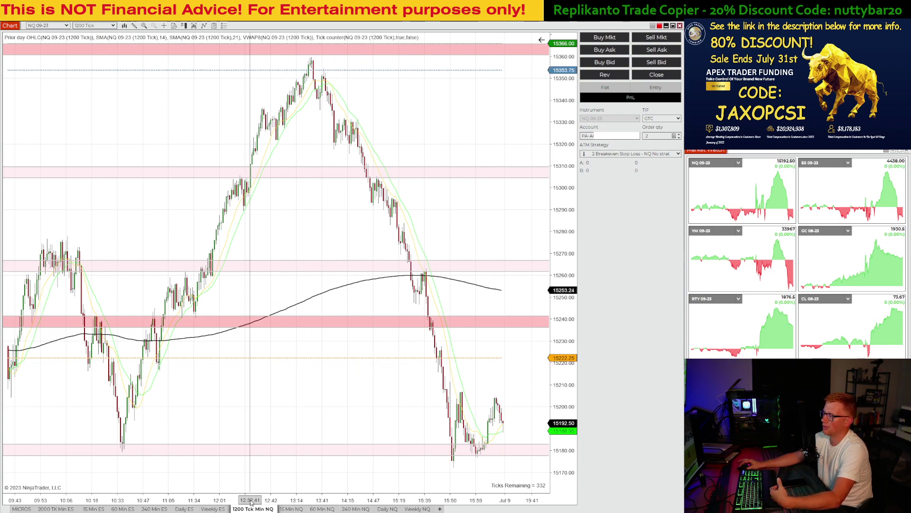
scroll(249, 403, down, 5)
scroll(388, 471, up, 5)
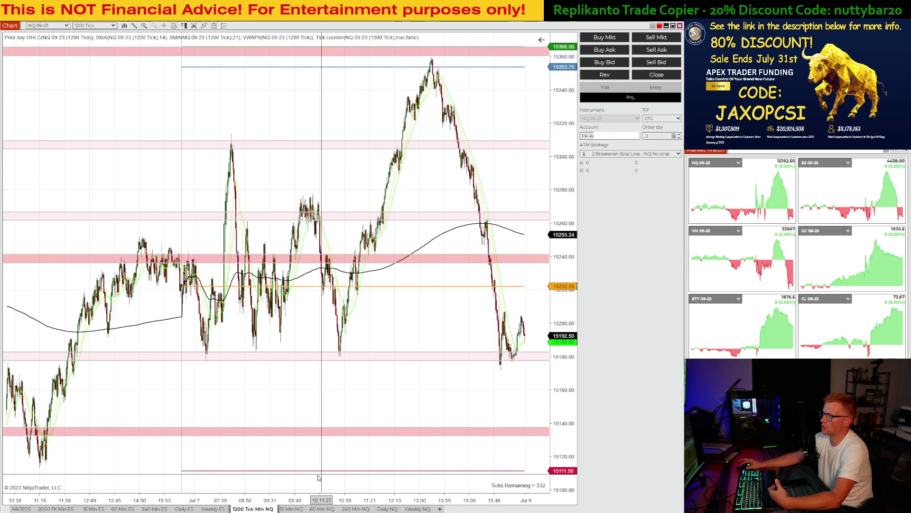
scroll(340, 397, down, 2)
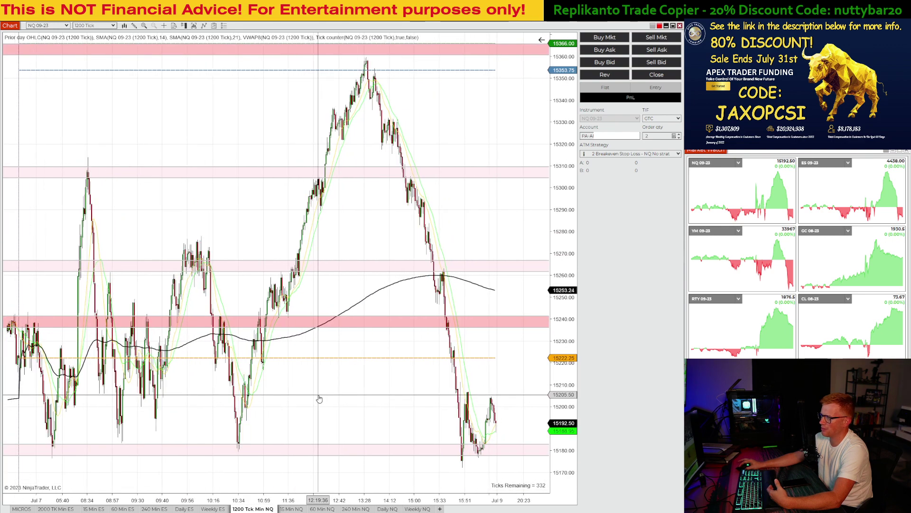